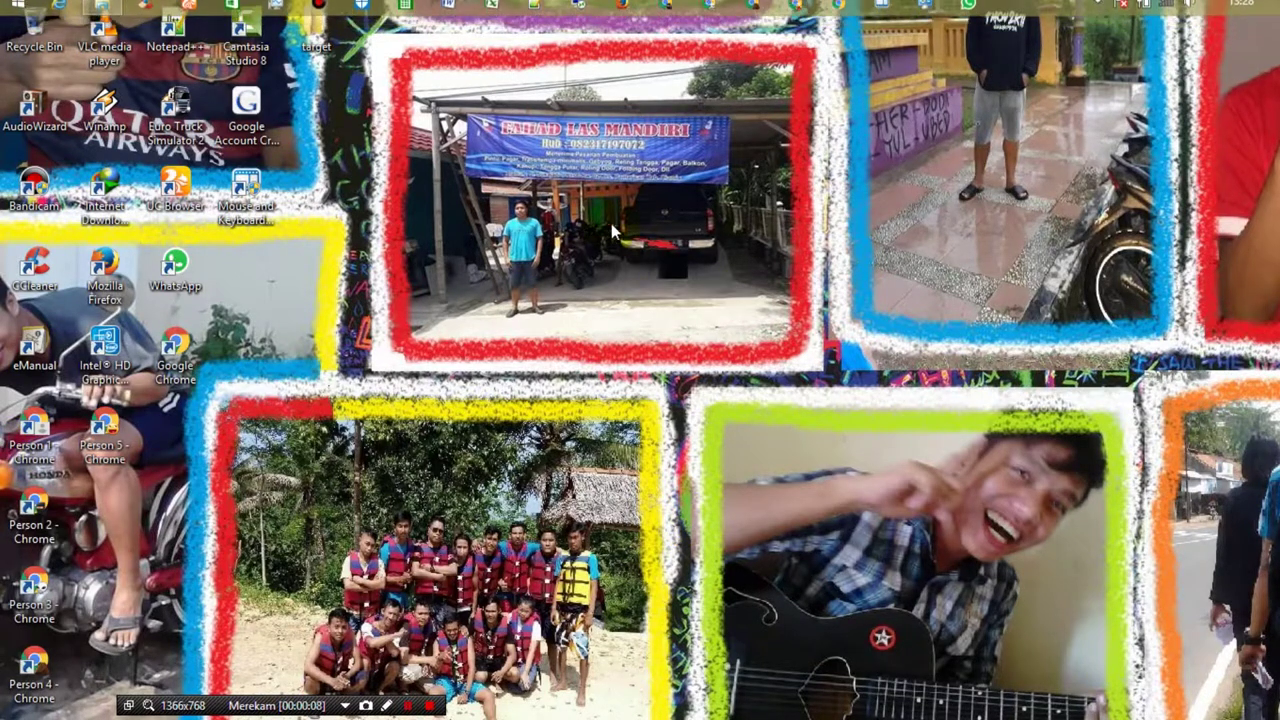
Bring up the vegas 12 pro folder window and reposition it near the middle of the desktop
left_click(702, 261)
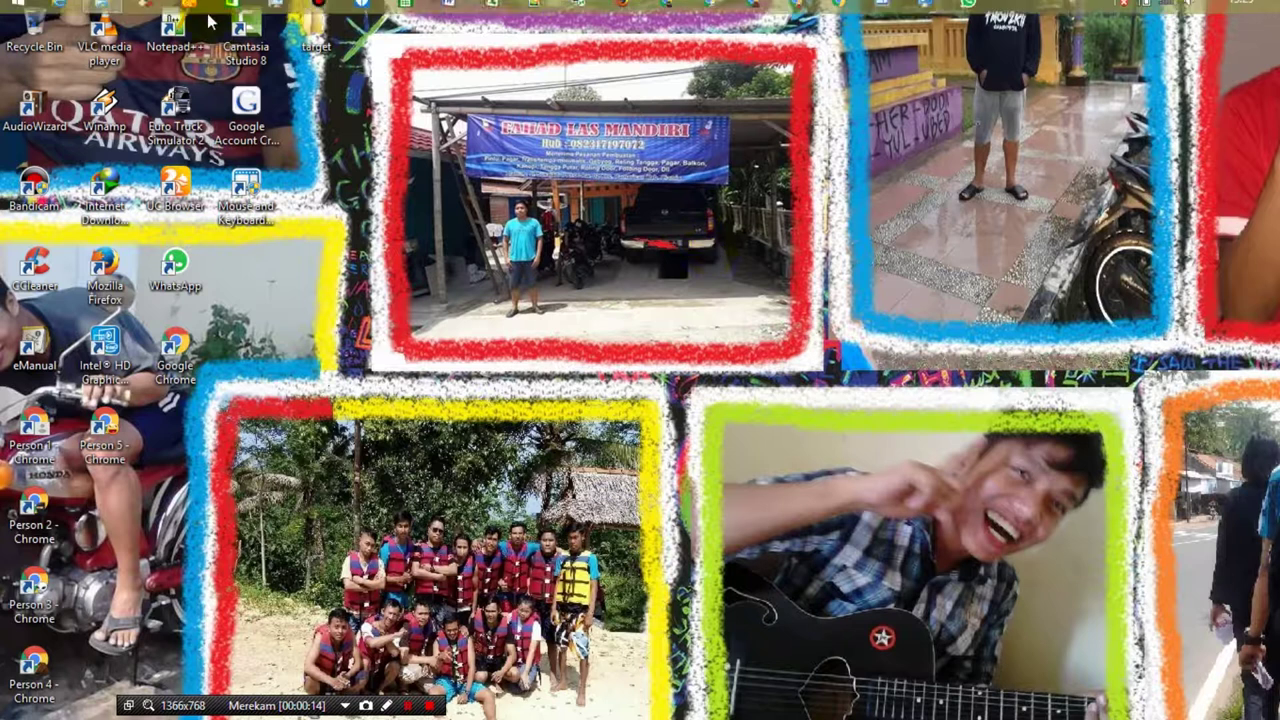
left_click(116, 14)
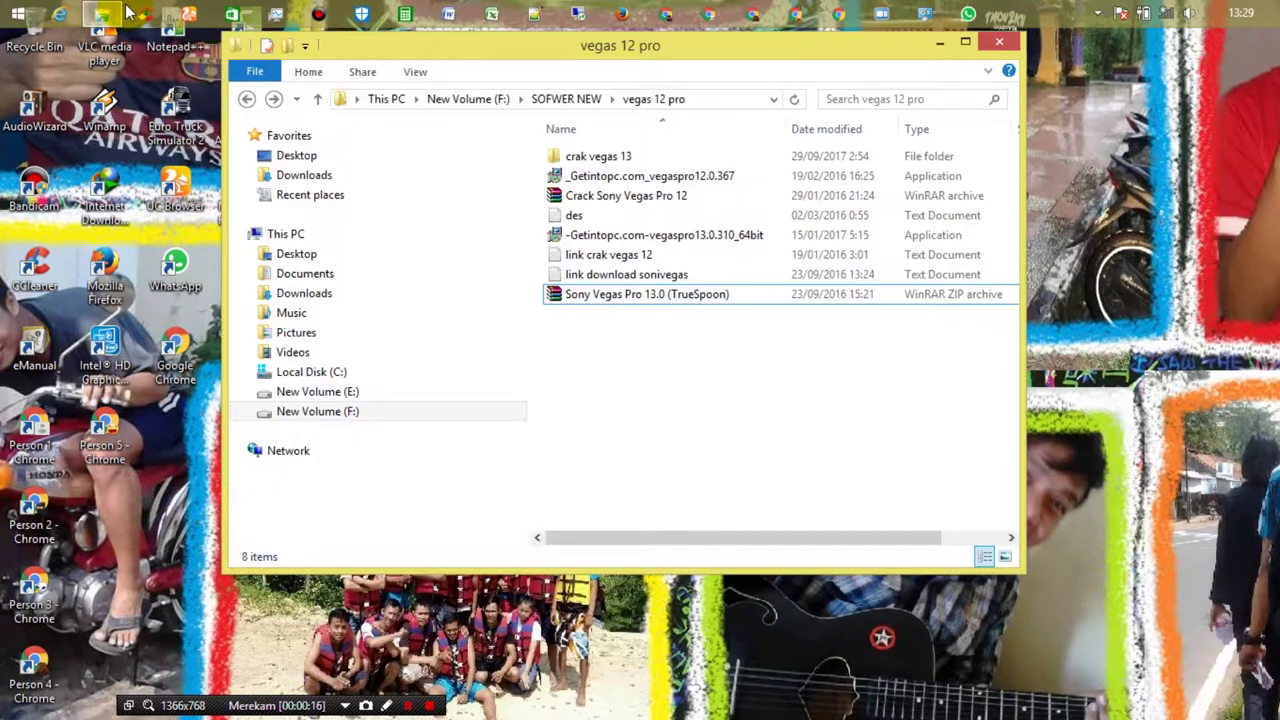
left_click_drag(651, 46, 729, 94)
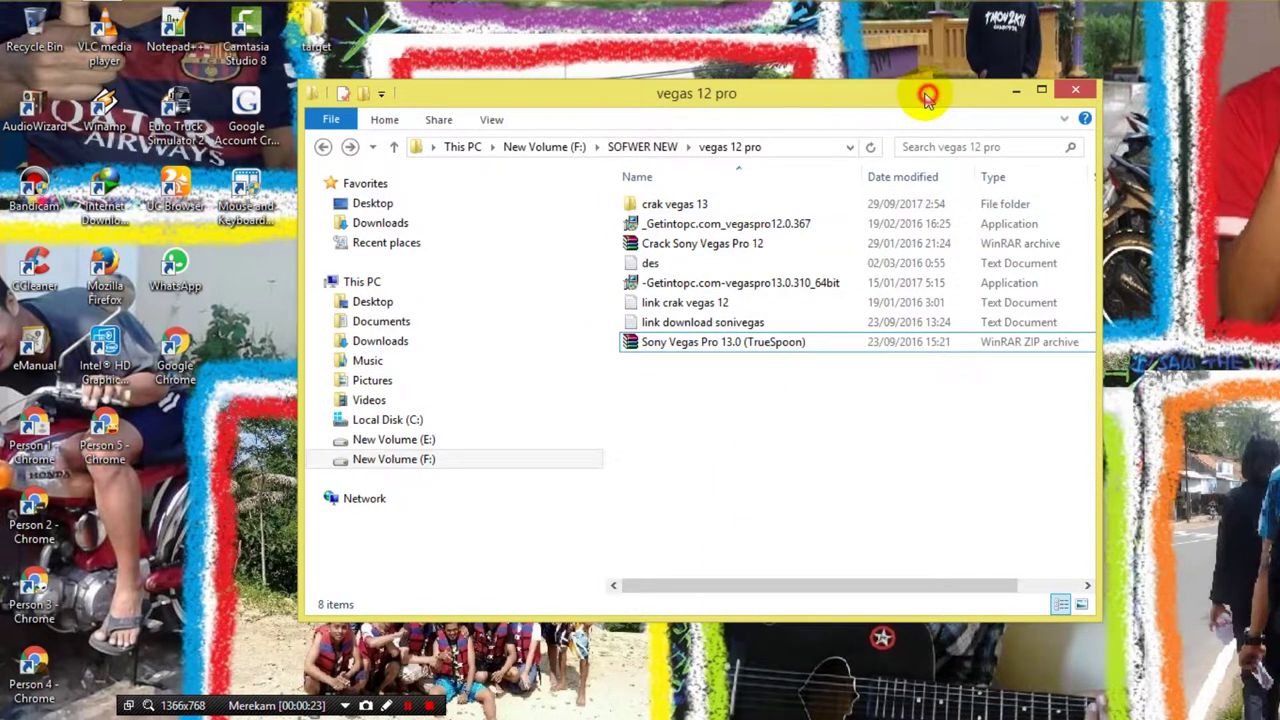
mouse_move(923, 91)
left_mouse_down()
mouse_move(1006, 171)
mouse_move(911, 109)
left_mouse_up()
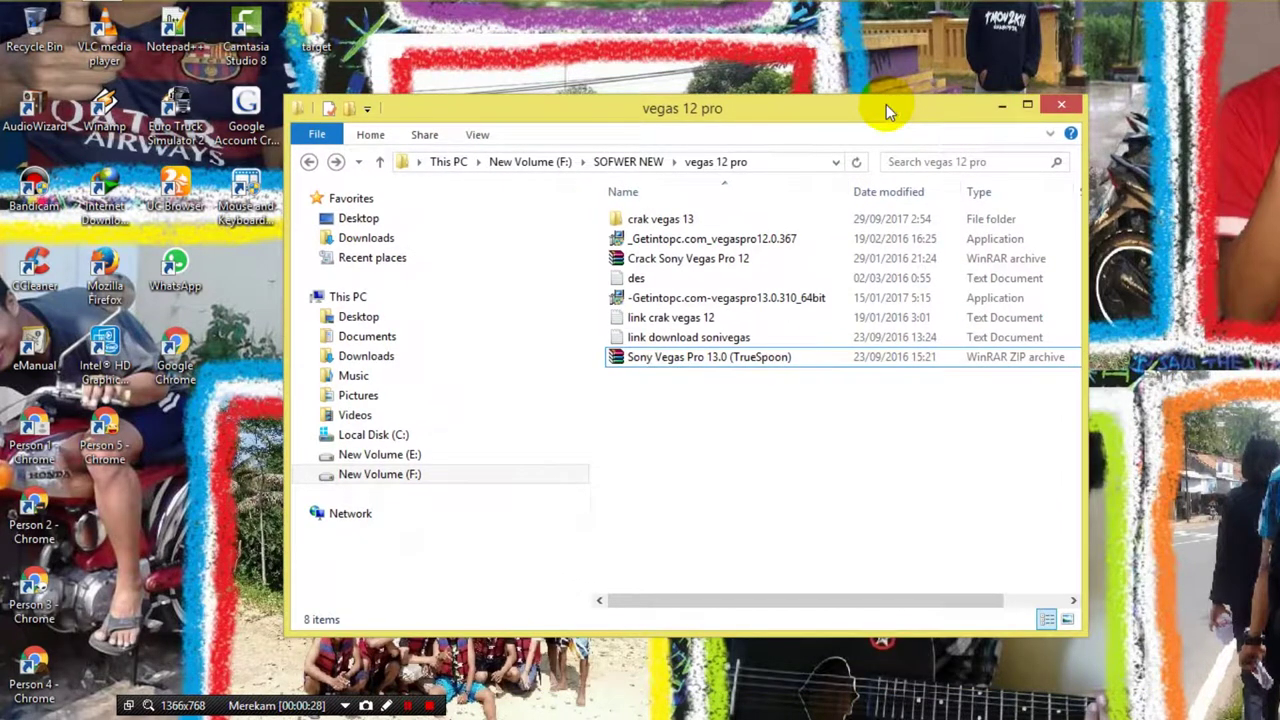
left_click_drag(887, 104, 930, 78)
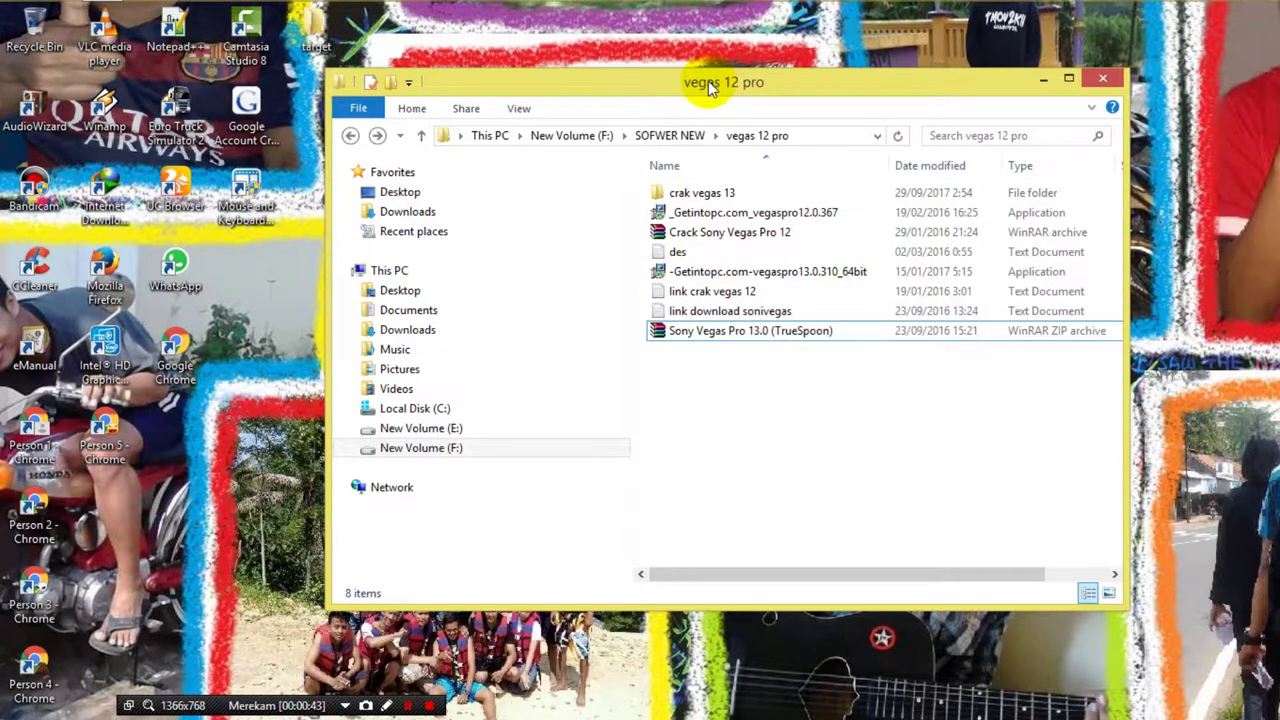
left_click(718, 334)
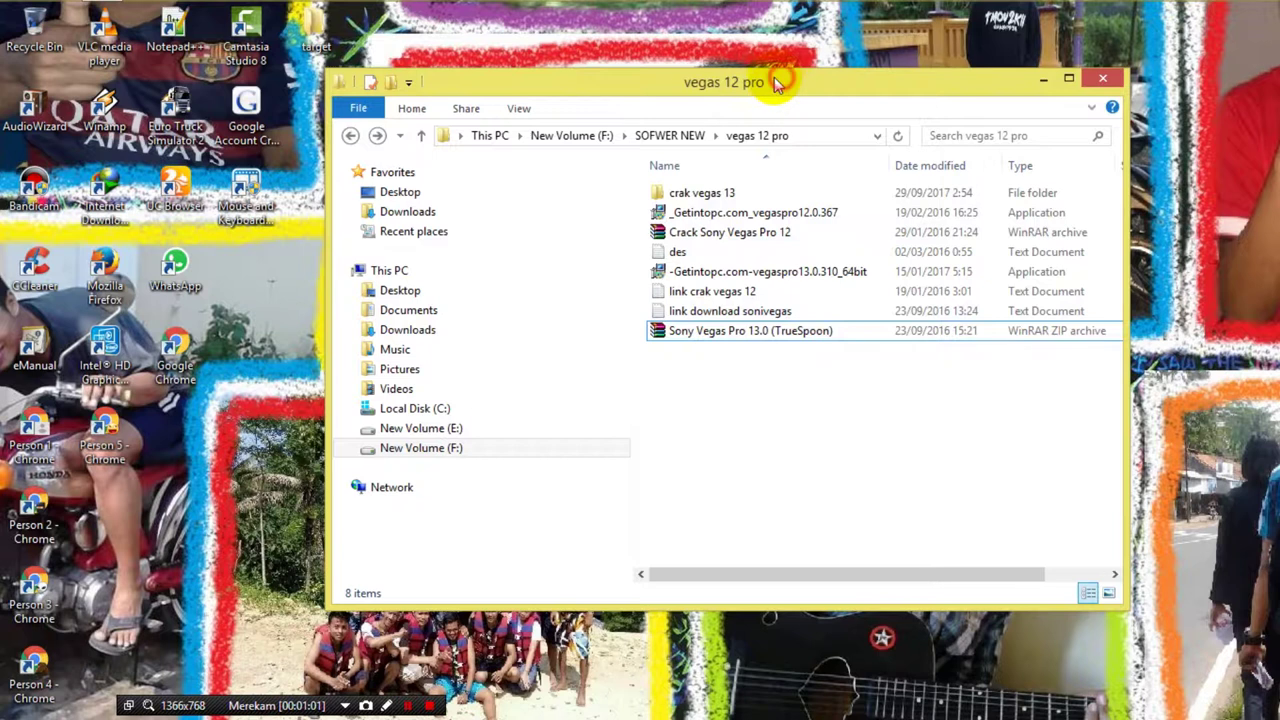
left_click_drag(777, 82, 750, 83)
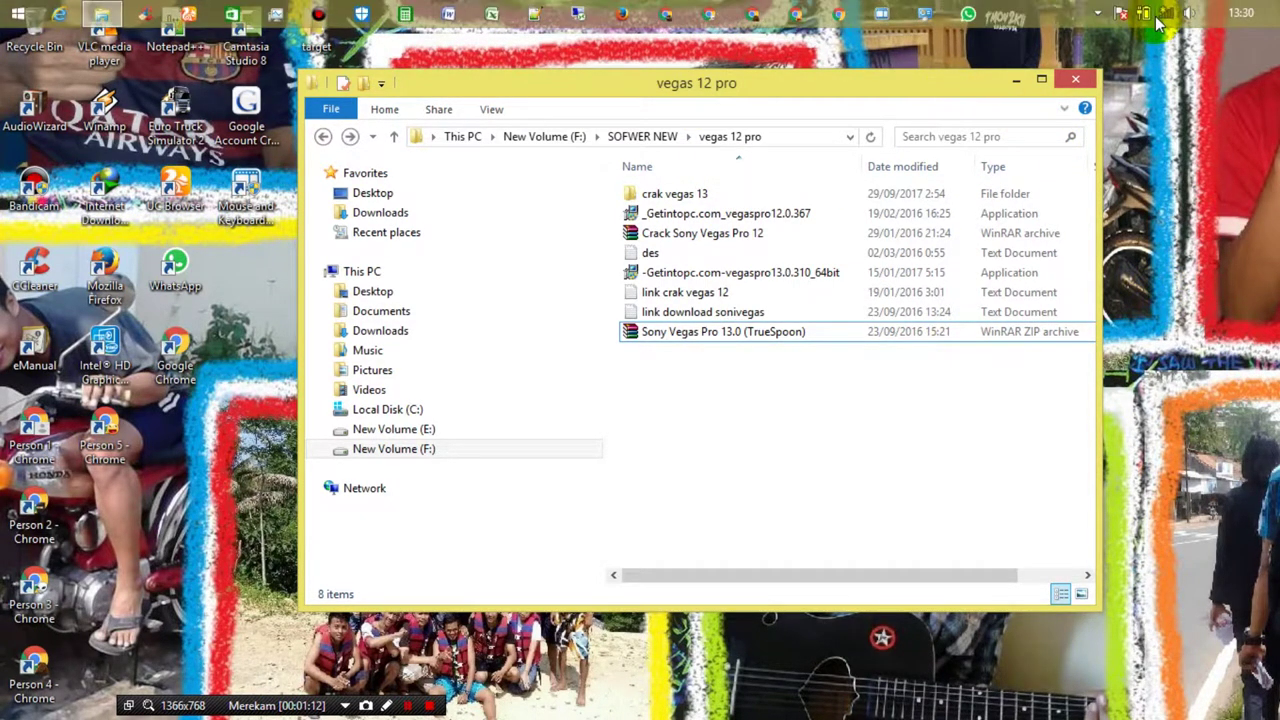
Check the Wi-Fi connection state in the Windows network list and close the list again
left_click(1169, 15)
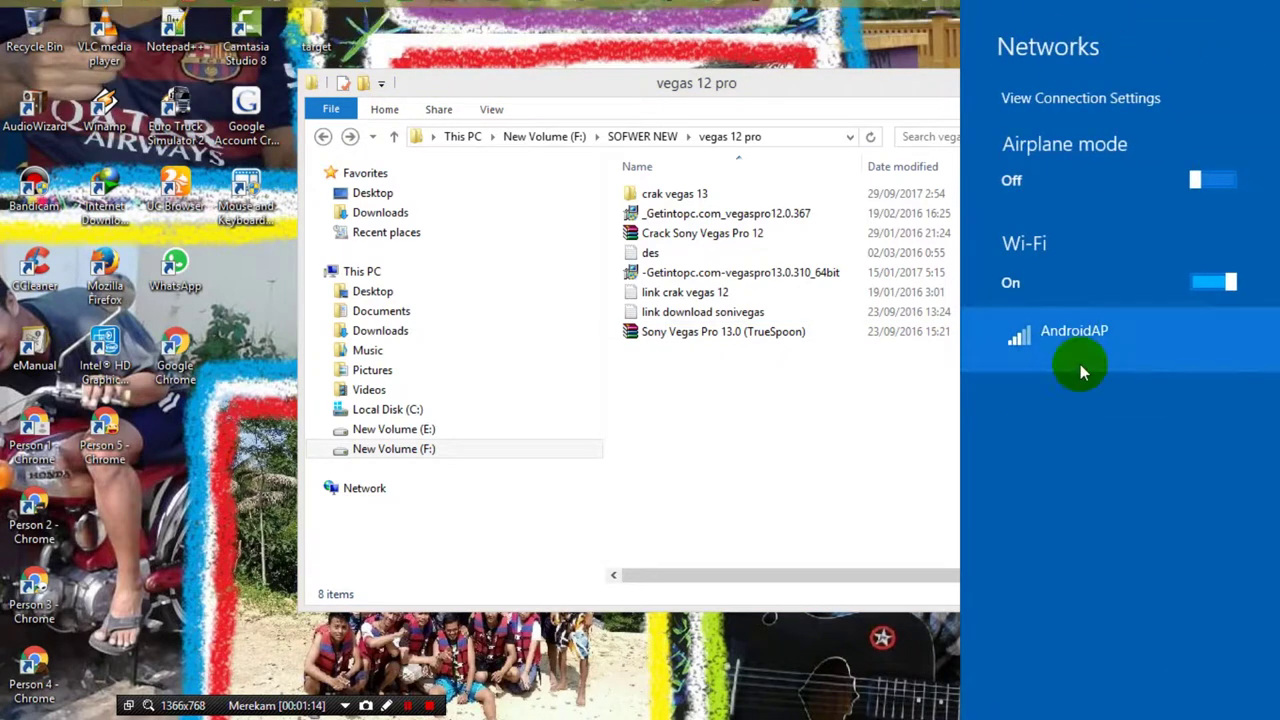
left_click(846, 443)
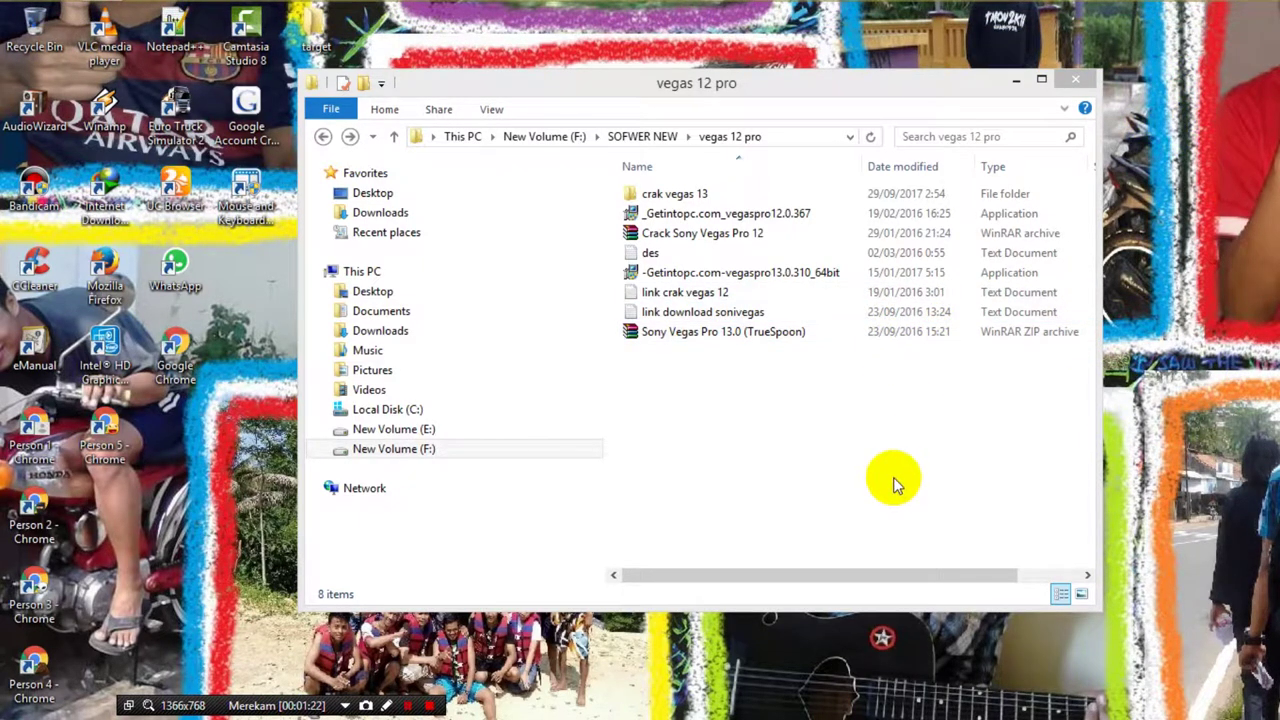
Open the Windows Firewall page in Control Panel's System and Security section
mouse_move(1215, 5)
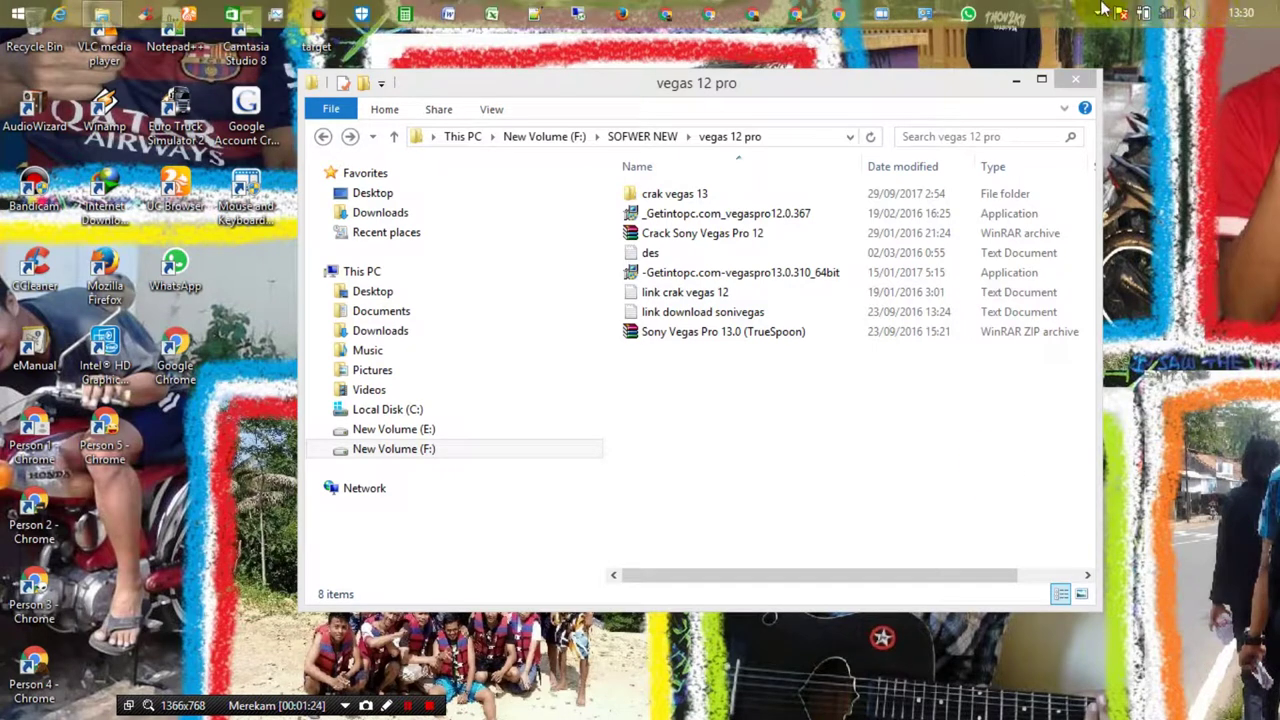
left_click(926, 16)
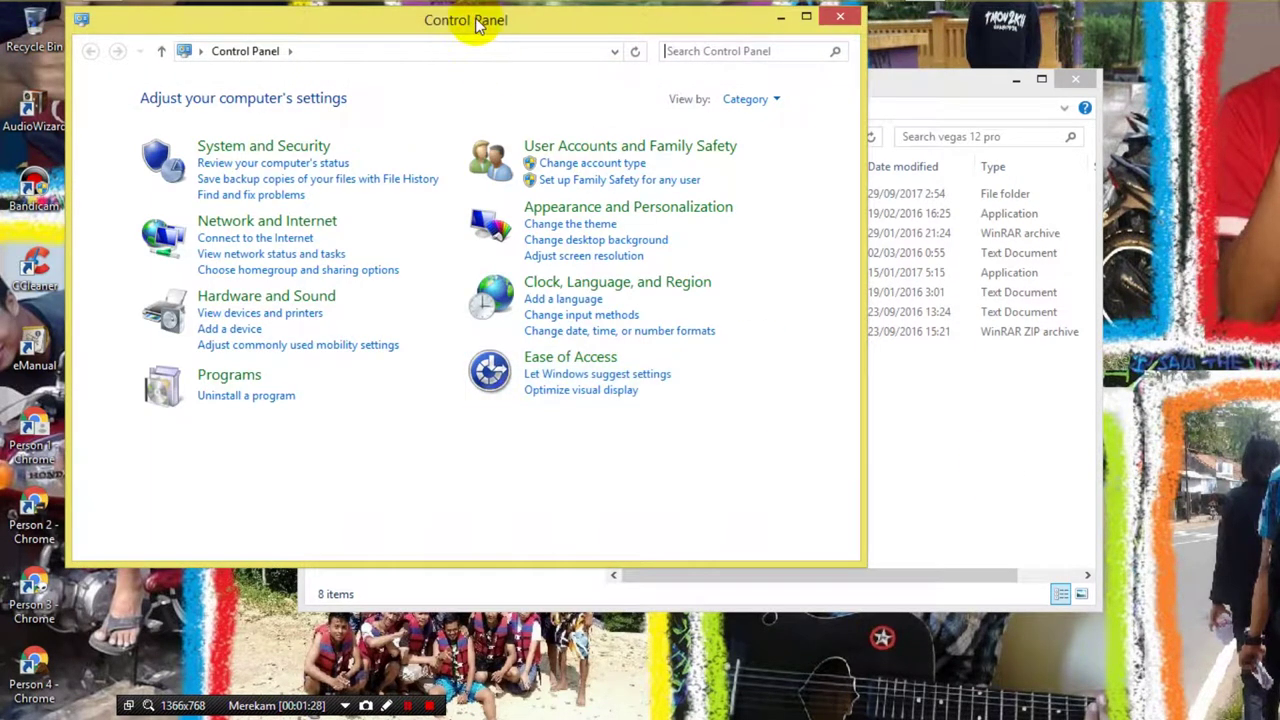
left_click_drag(472, 20, 755, 76)
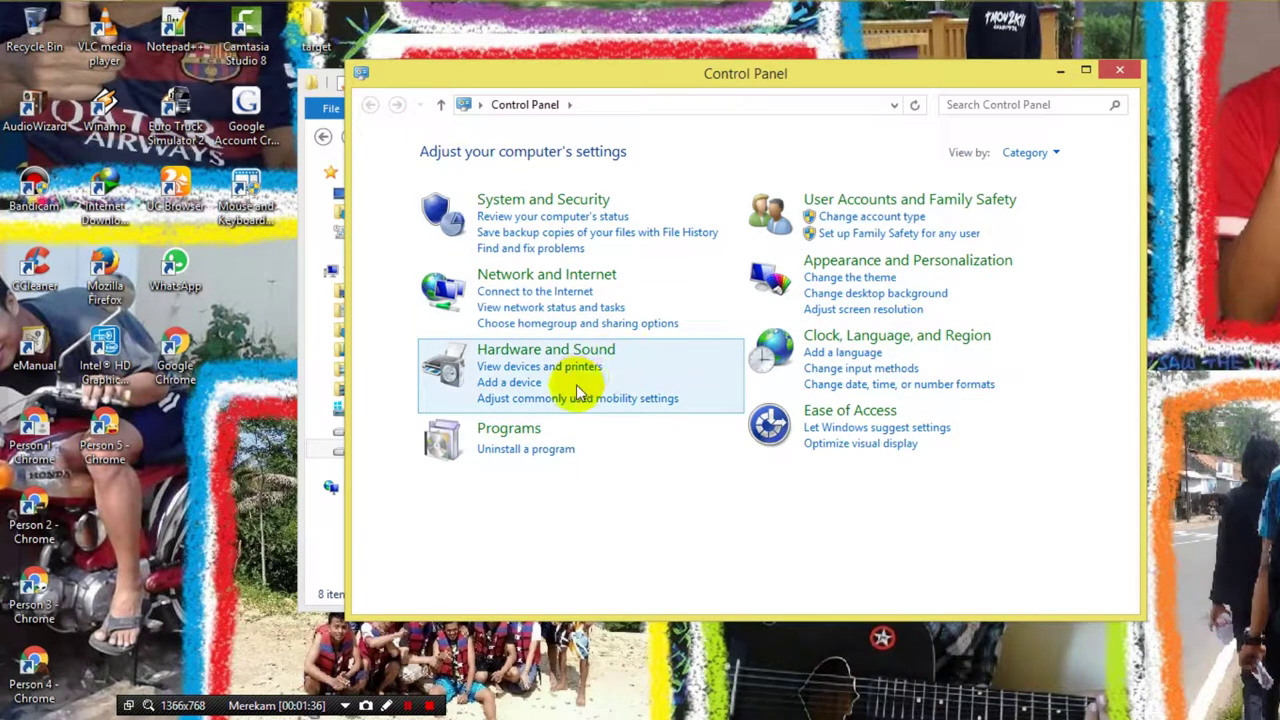
left_click(557, 200)
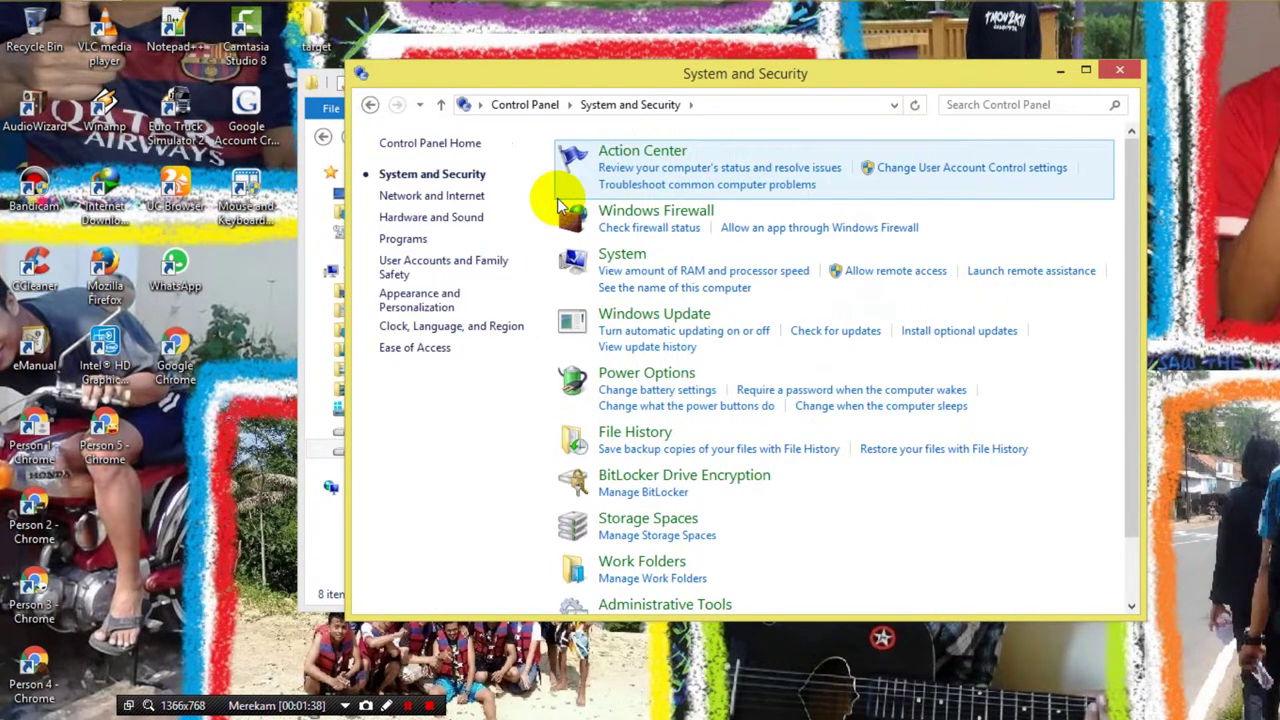
left_click(657, 213)
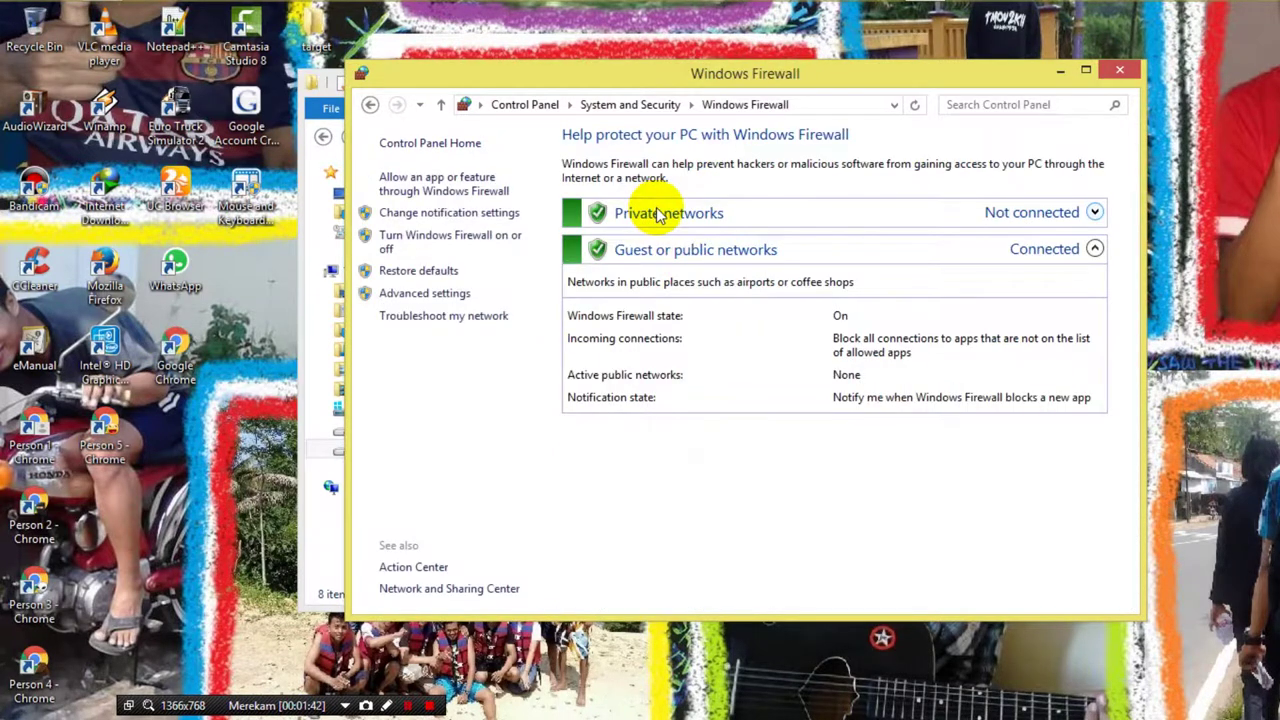
Turn off Windows Firewall for both private and public networks, dismiss the firewall notification and minimise the window
left_click(486, 250)
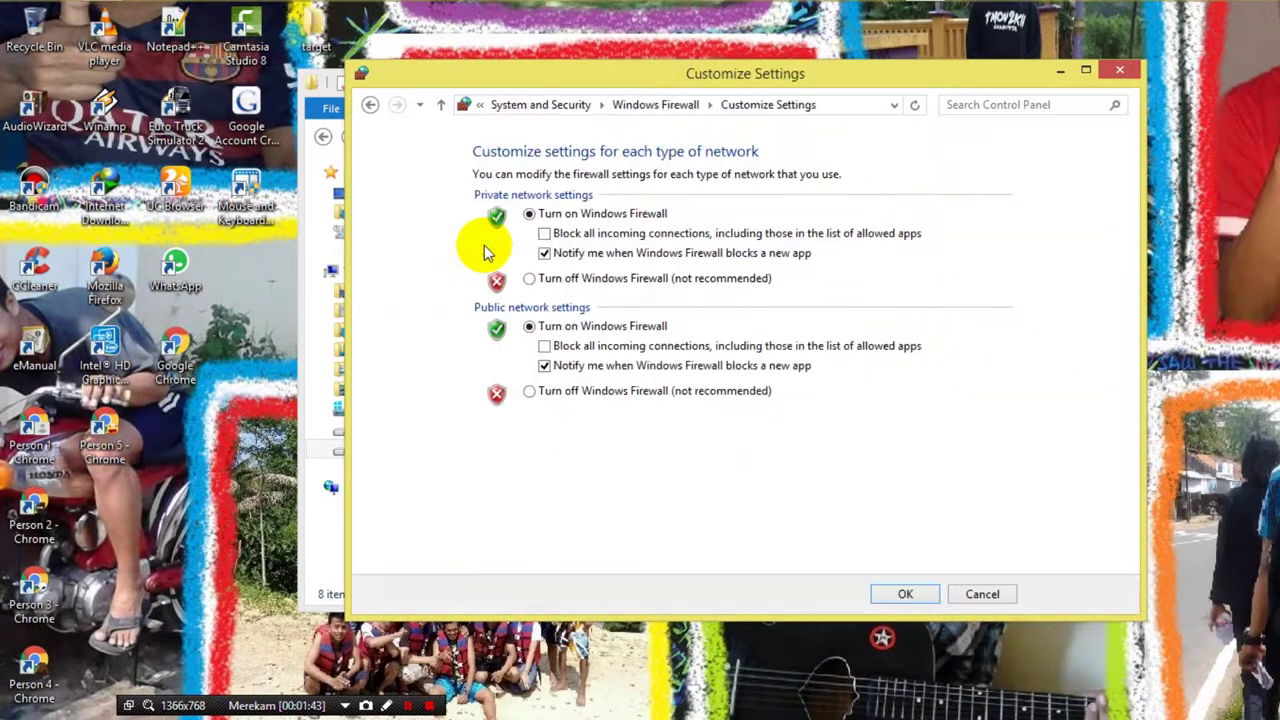
left_click(529, 278)
left_click(529, 391)
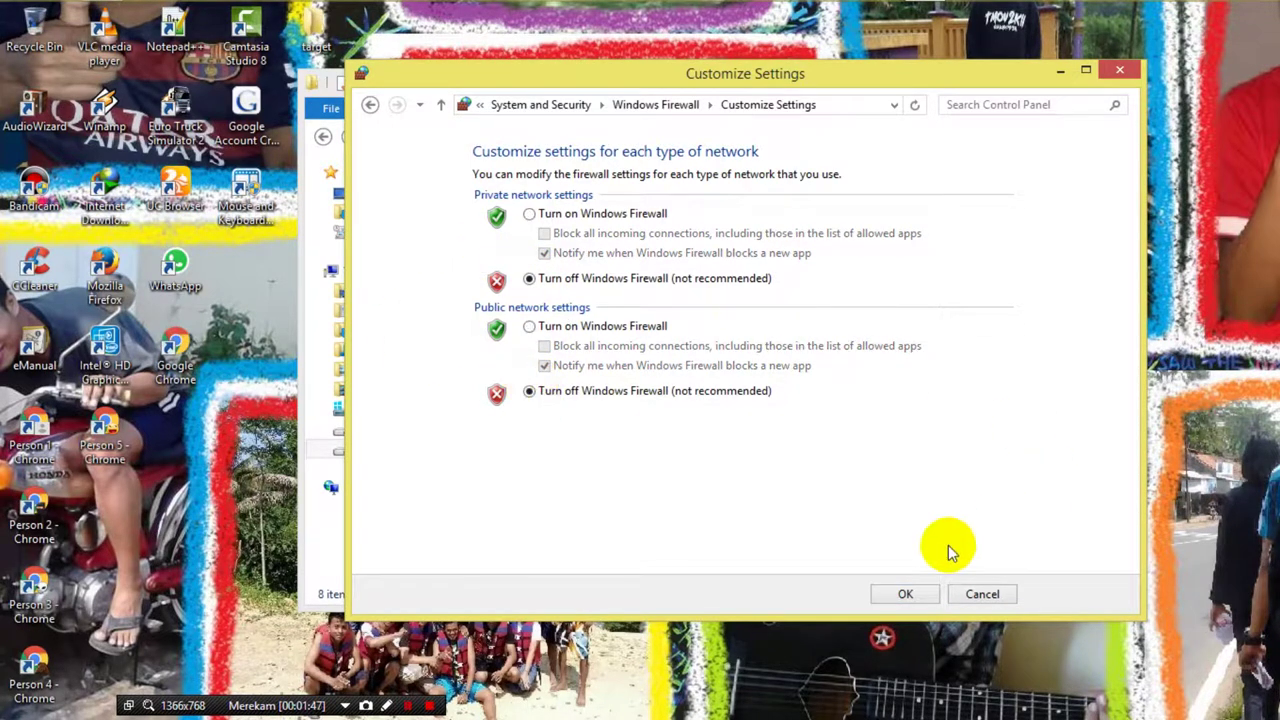
left_click(907, 594)
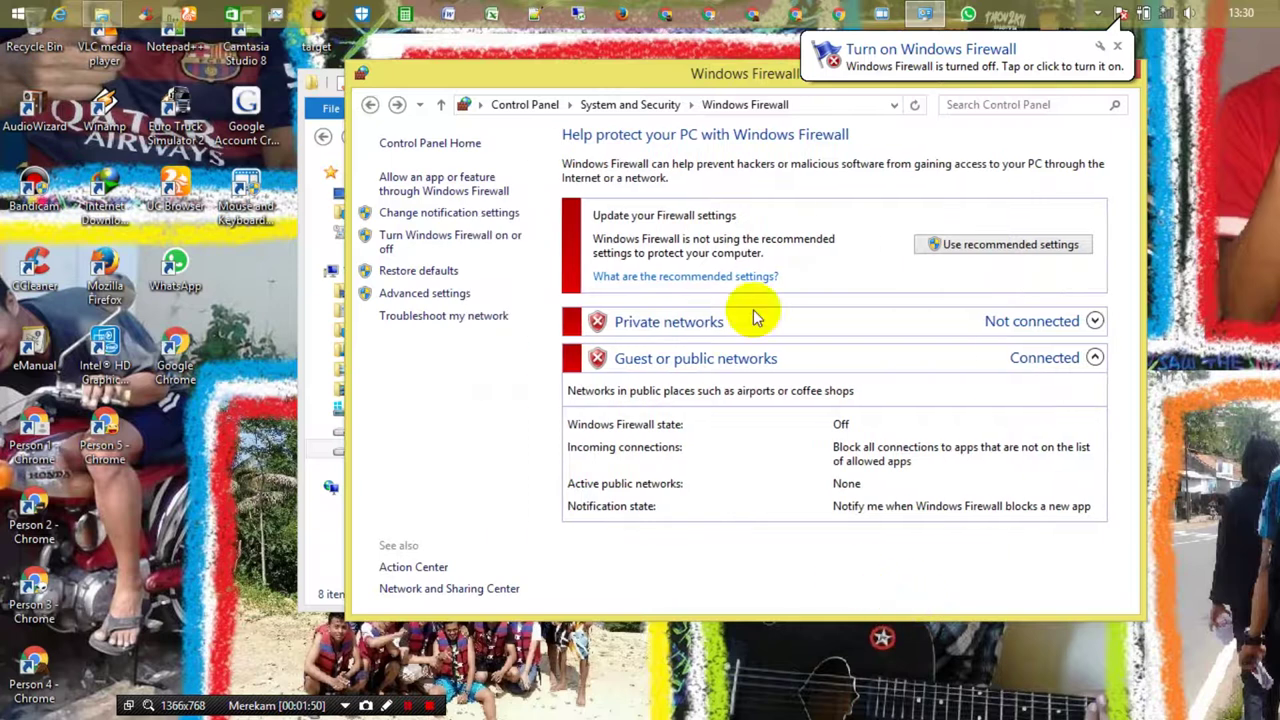
left_click(1116, 46)
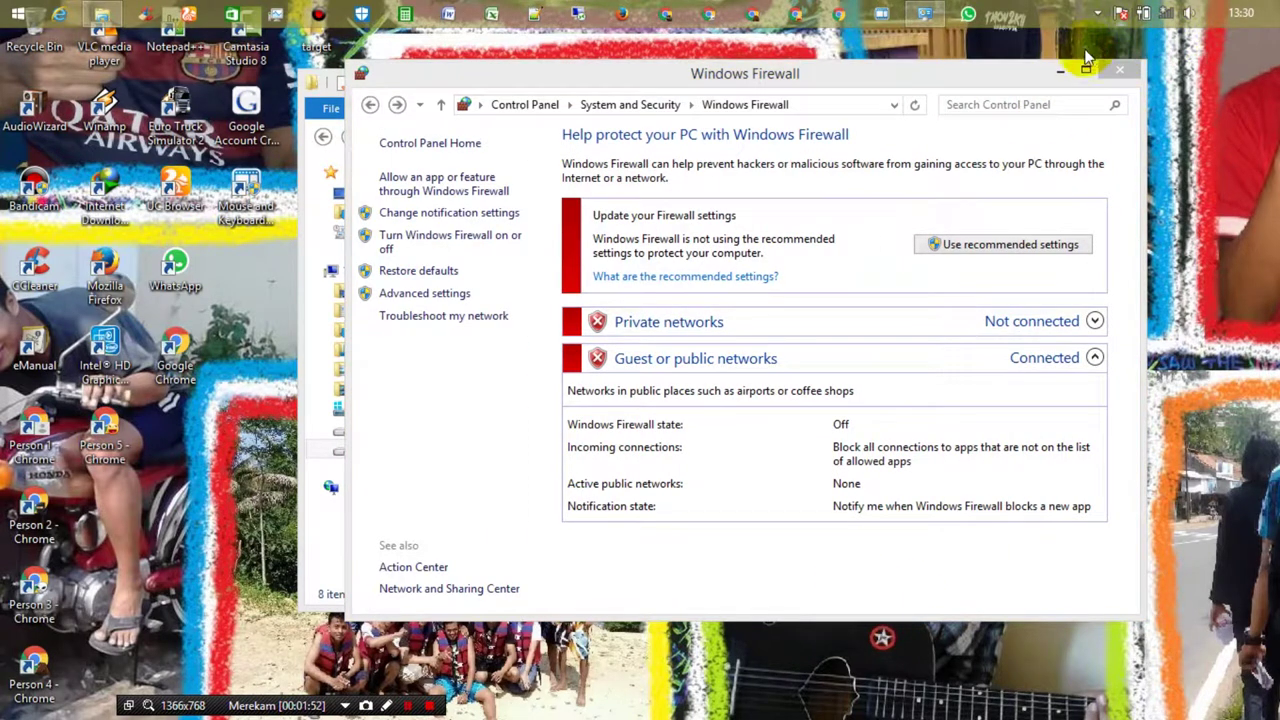
left_click(1060, 72)
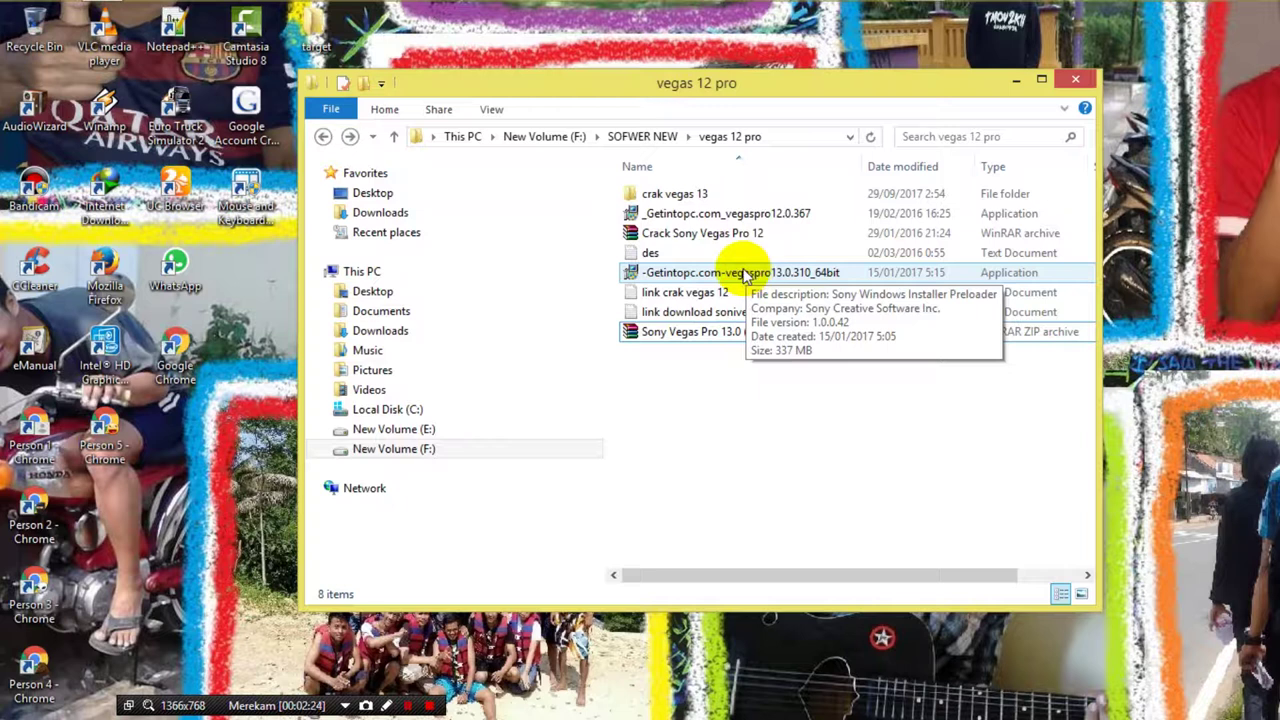
Launch the -Getintopc.com-vegaspro13.0.310_64bit installer and get the folder window out of the way of the wizard
left_click(743, 275)
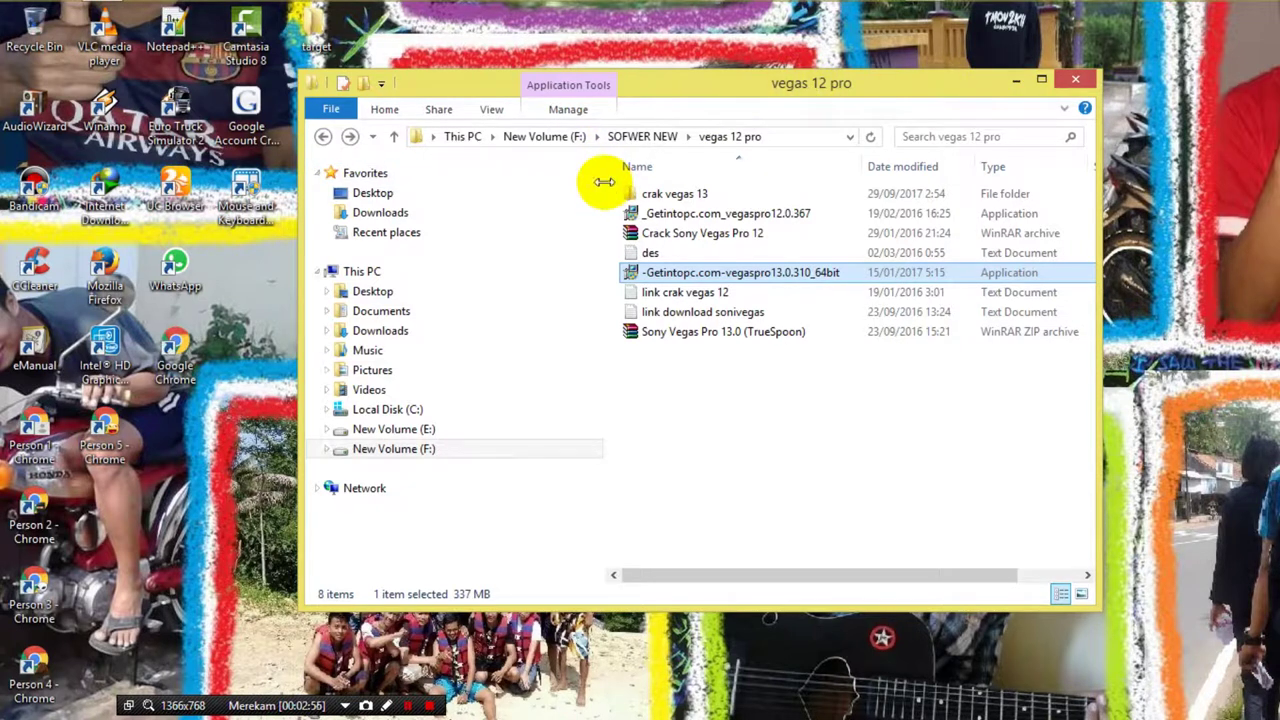
left_click_drag(606, 183, 514, 185)
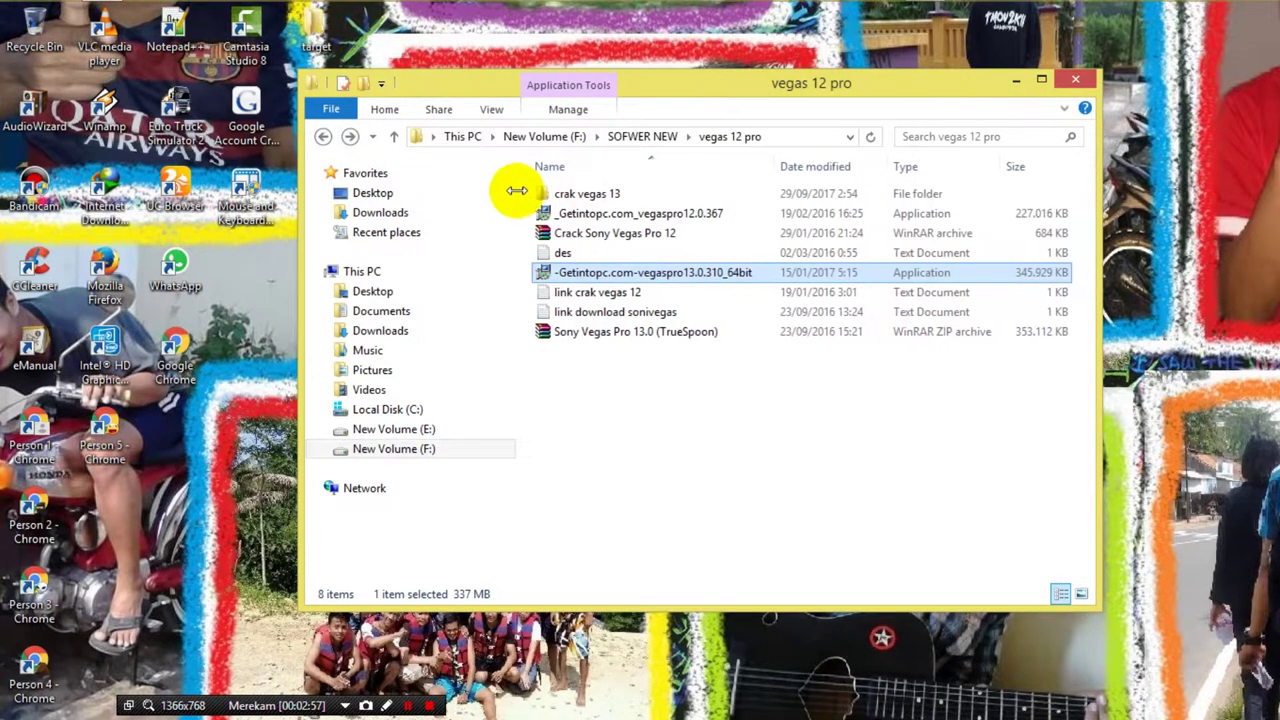
left_click(1020, 80)
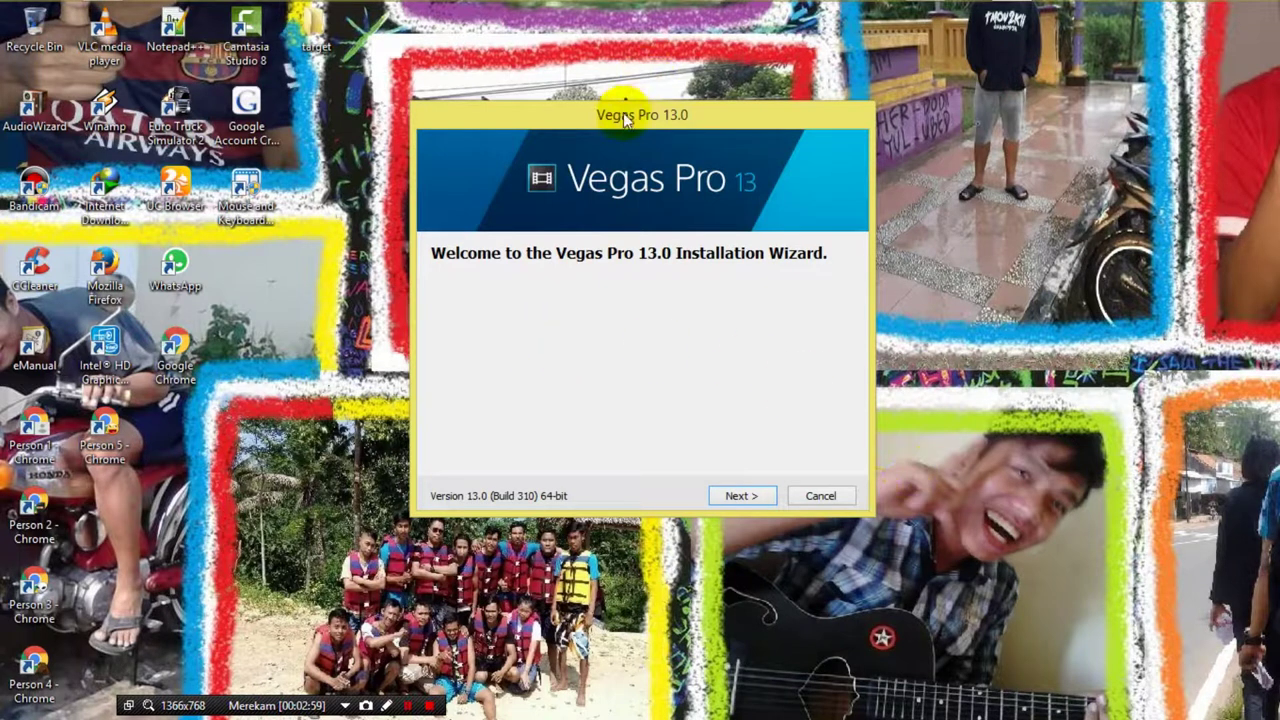
left_click_drag(623, 113, 682, 113)
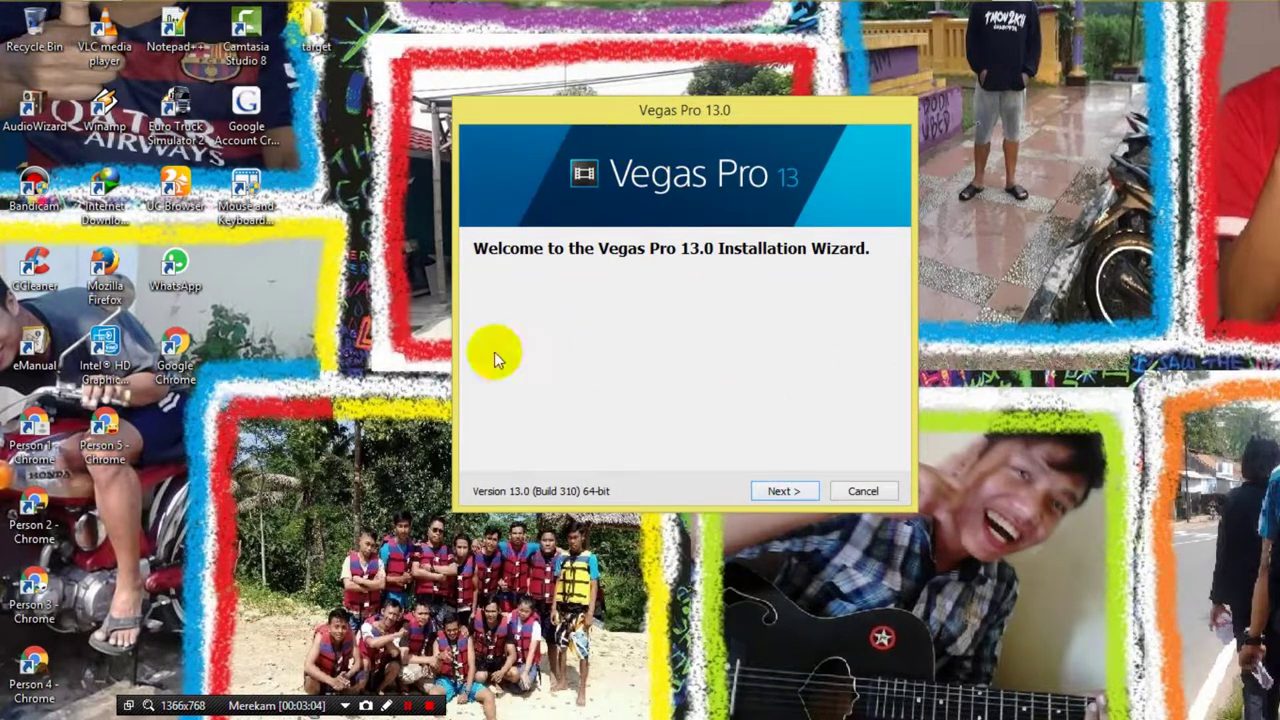
Proceed past the installer's welcome page and accept the End User License Agreement and Privacy Policy
left_click(786, 492)
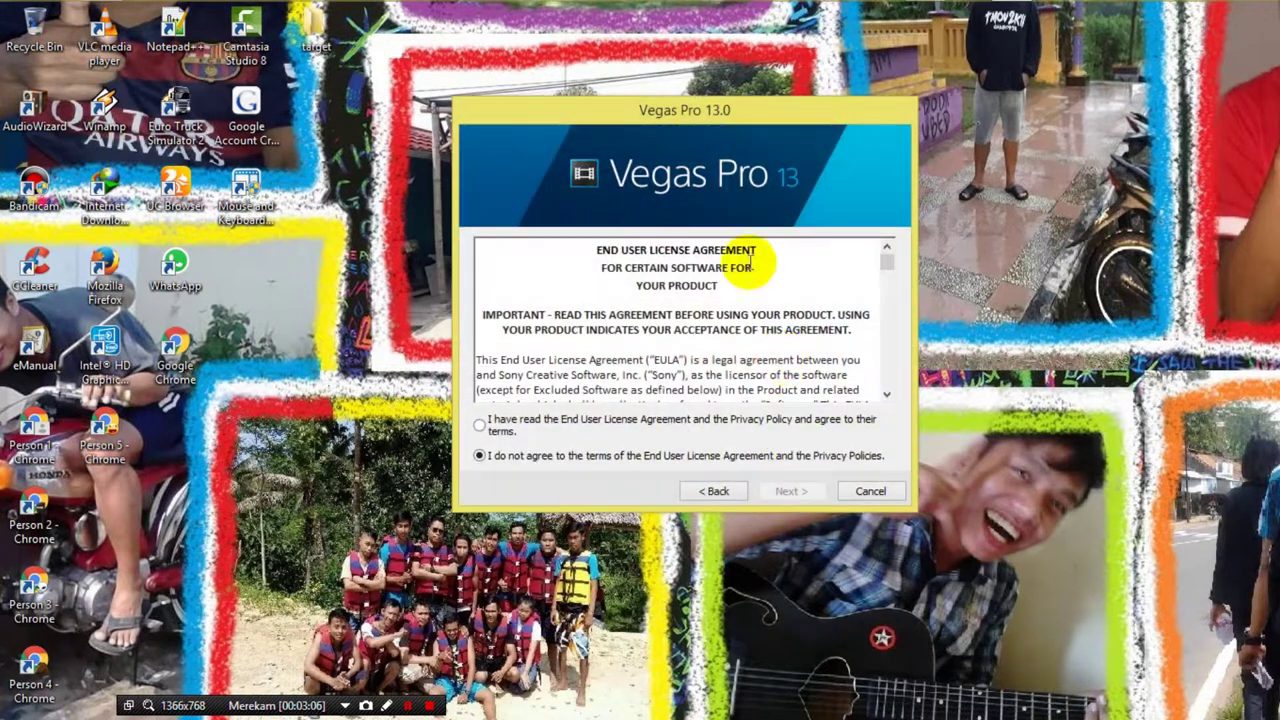
left_click(478, 420)
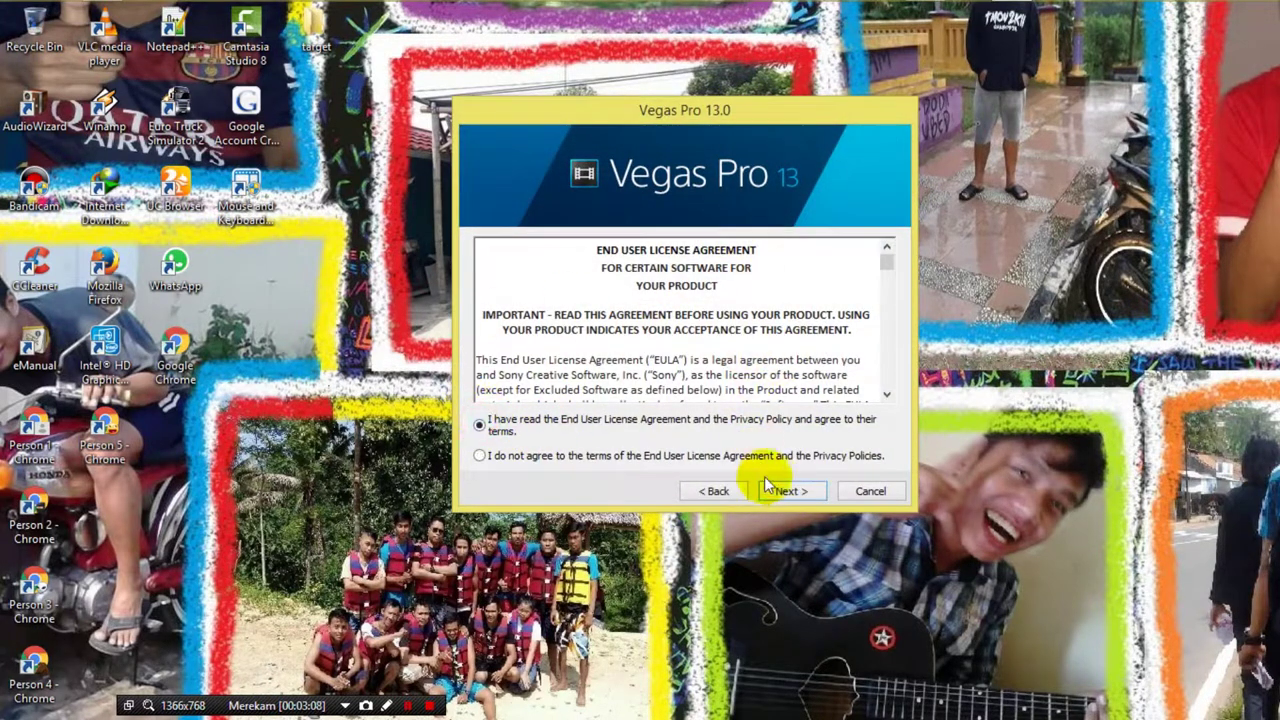
left_click(790, 491)
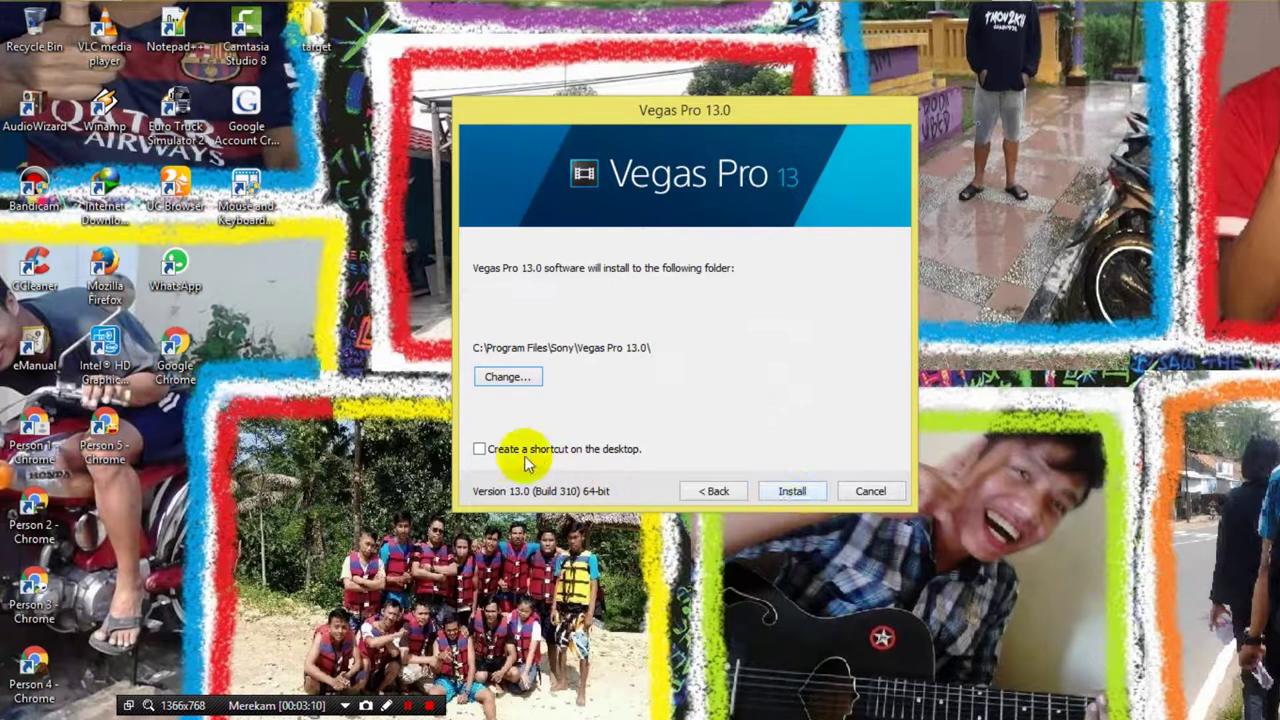
Install Vegas Pro 13.0 to C:\Program Files\Sony\Vegas Pro 13.0\ with a desktop shortcut, then finish the wizard
left_click(480, 449)
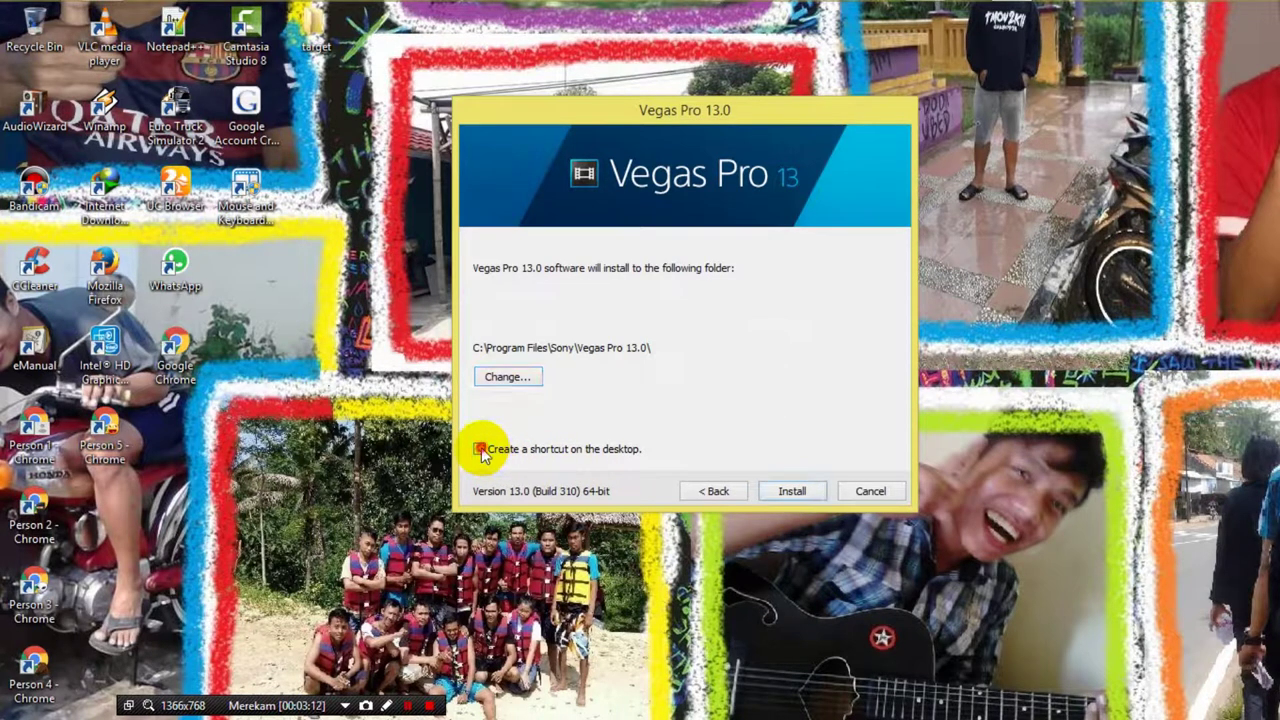
left_click(781, 488)
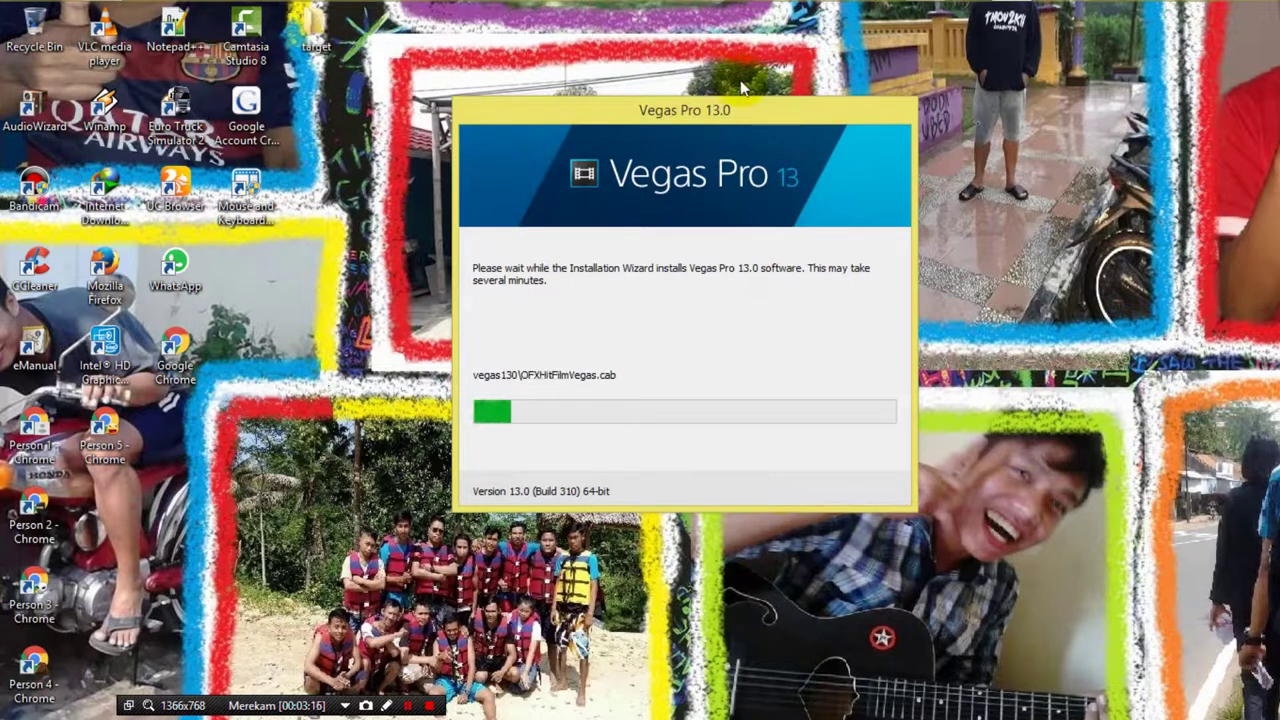
left_click_drag(702, 118, 809, 210)
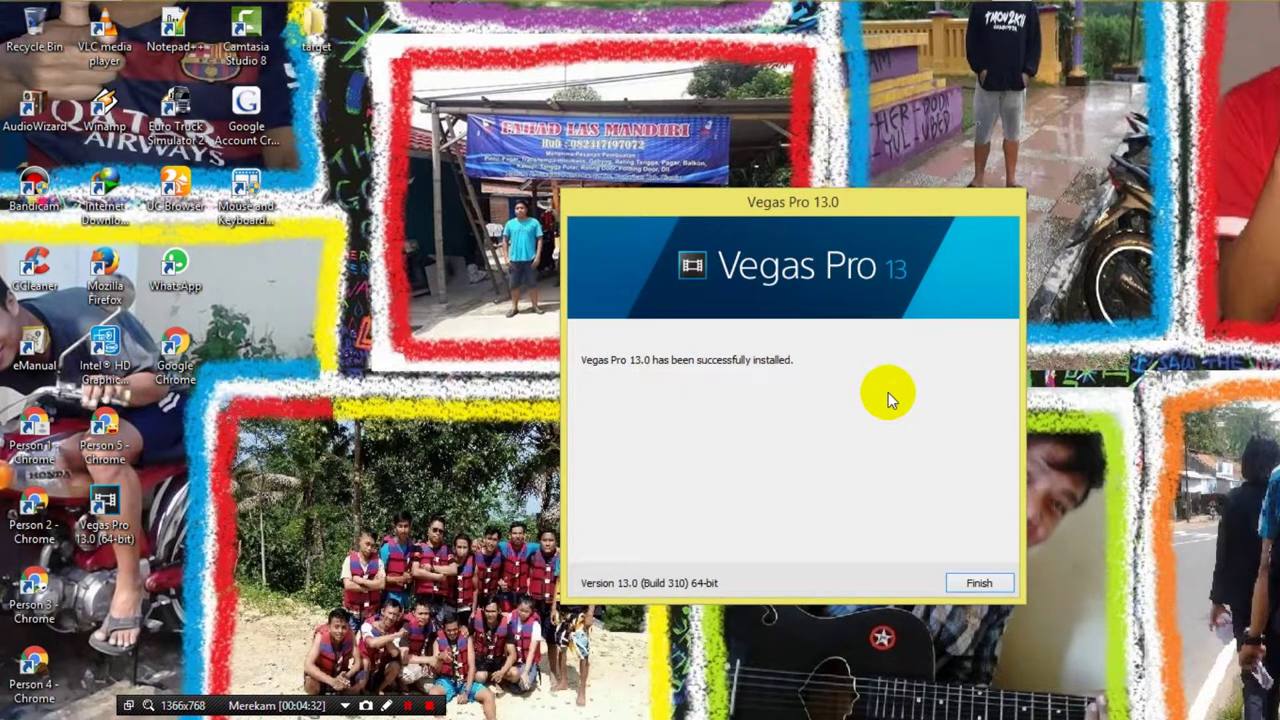
left_click(988, 586)
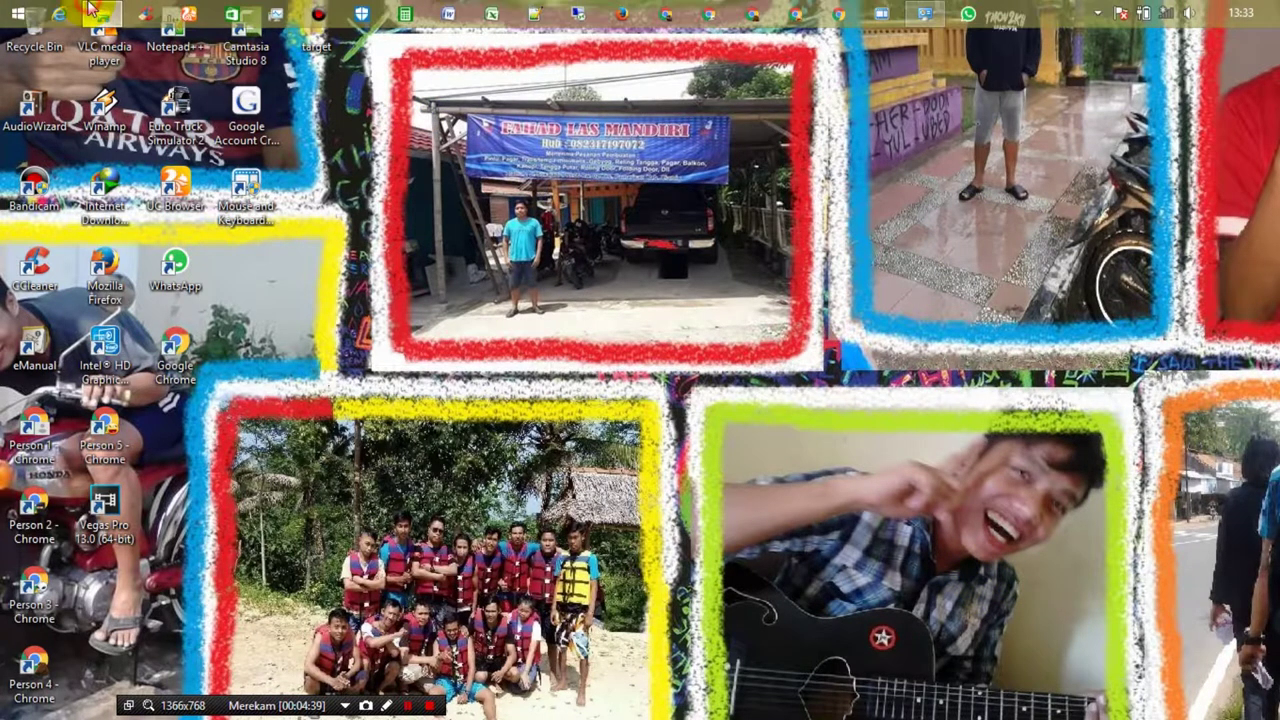
Restore the vegas 12 pro folder window, launch Vegas Pro 13.0 to view its serial number page, and cancel registration
left_click(88, 10)
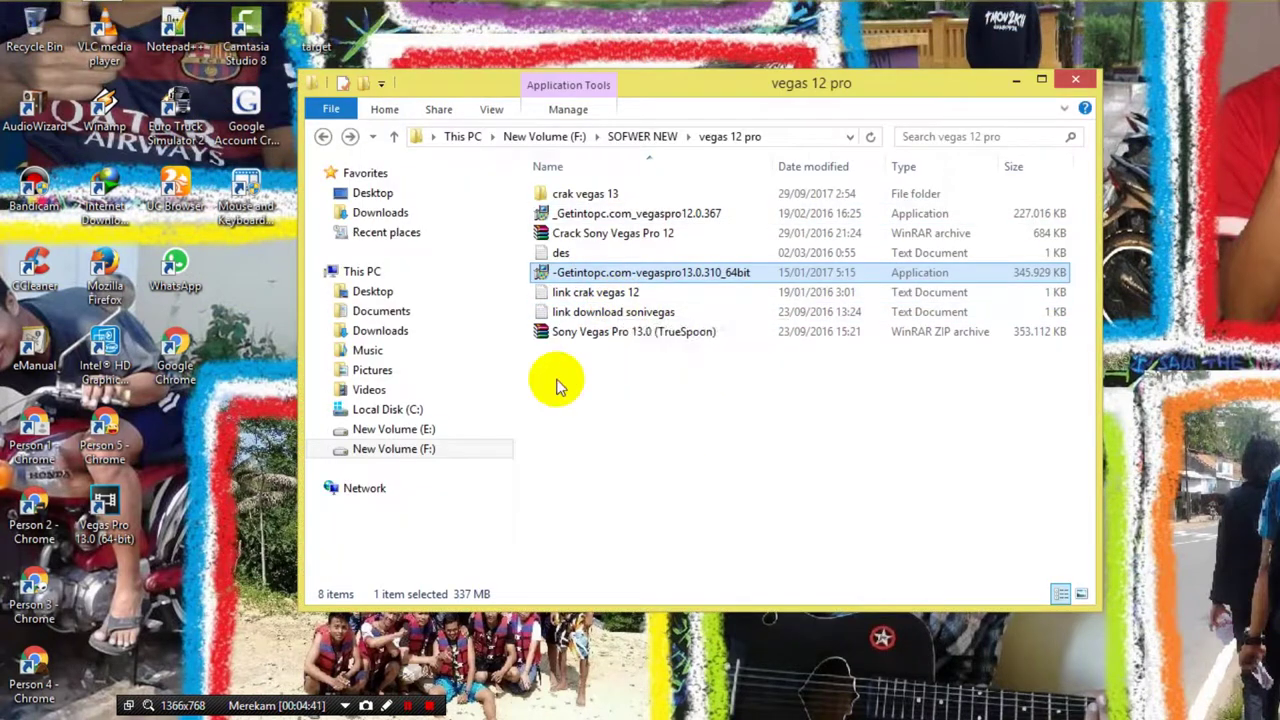
left_click(108, 520)
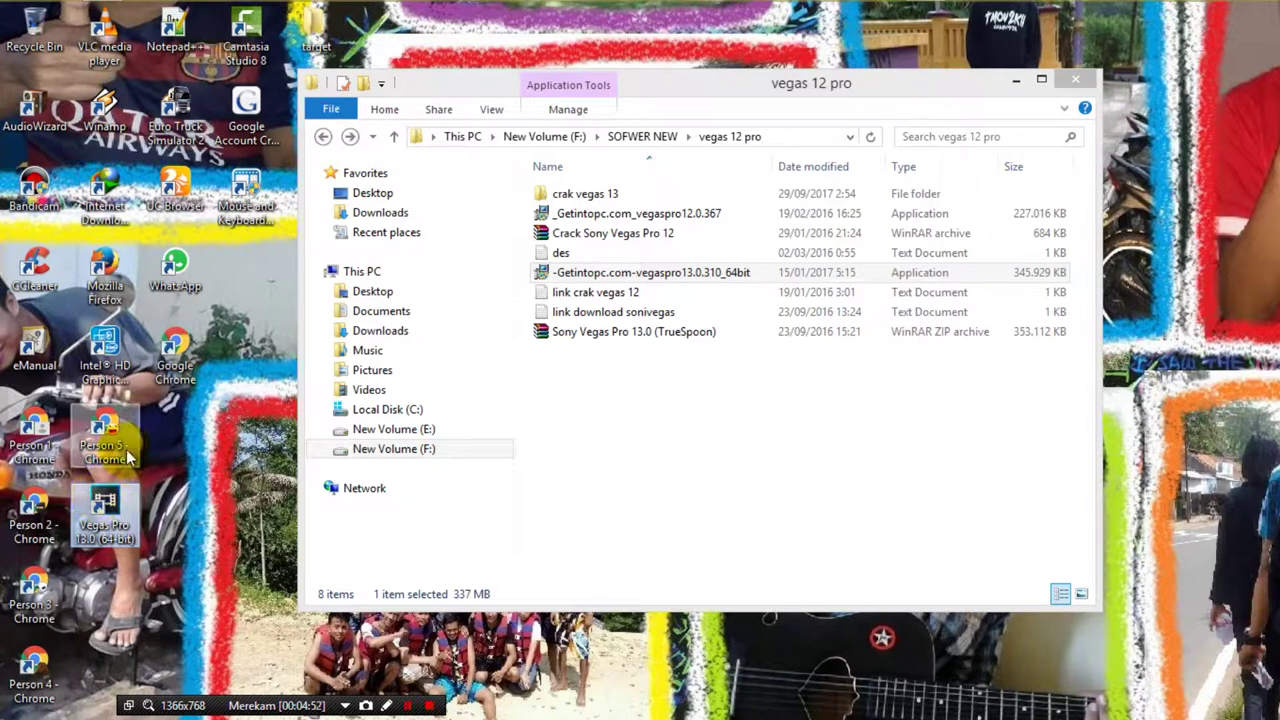
double_click(105, 500)
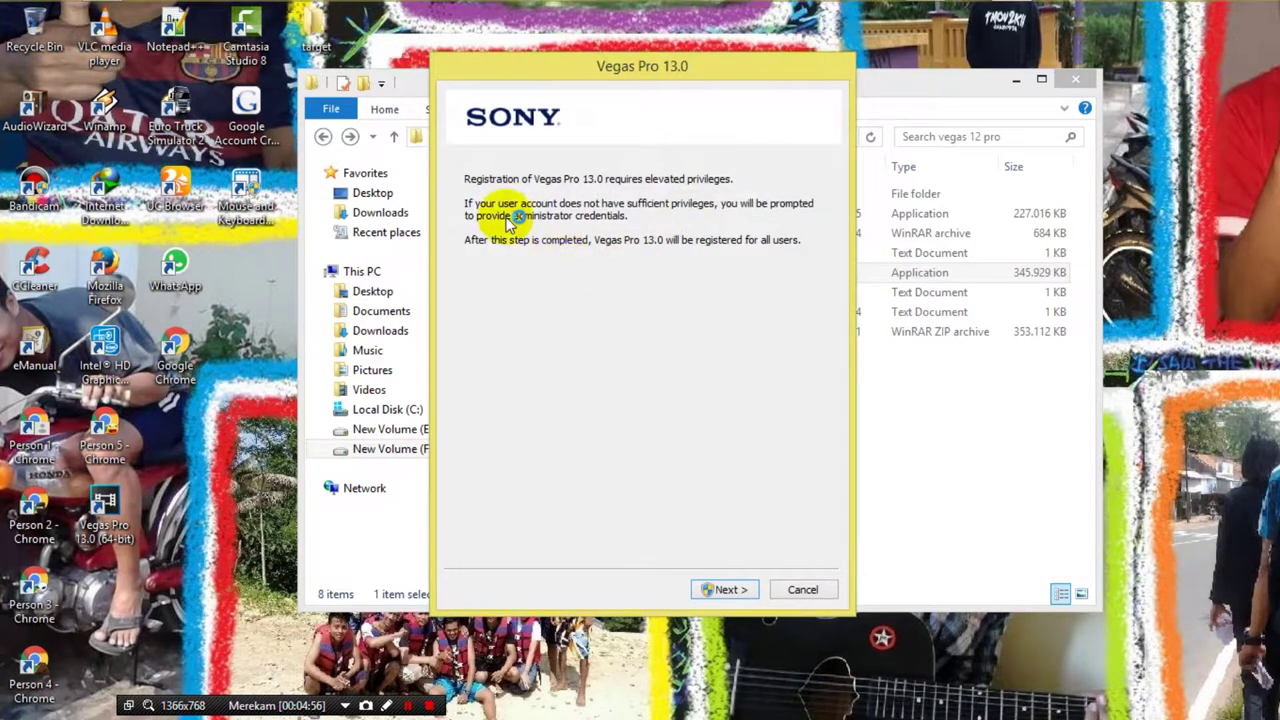
left_click(714, 589)
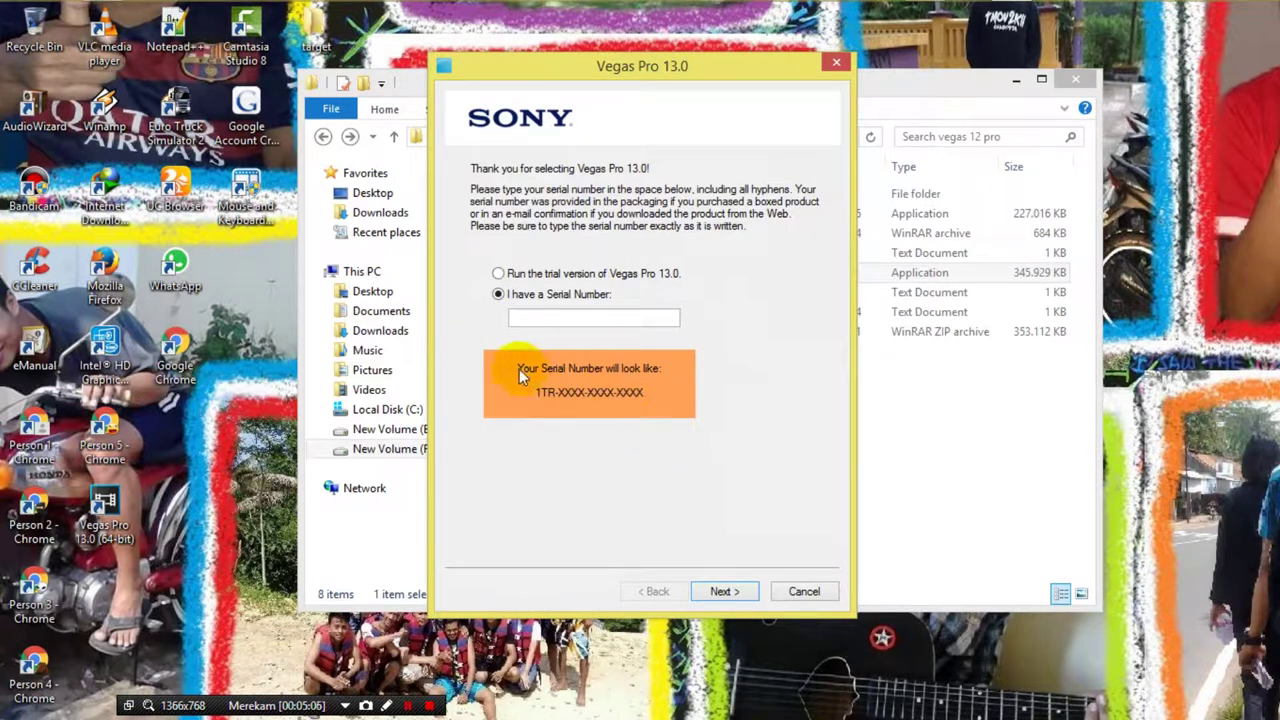
left_click(786, 591)
left_click(585, 320)
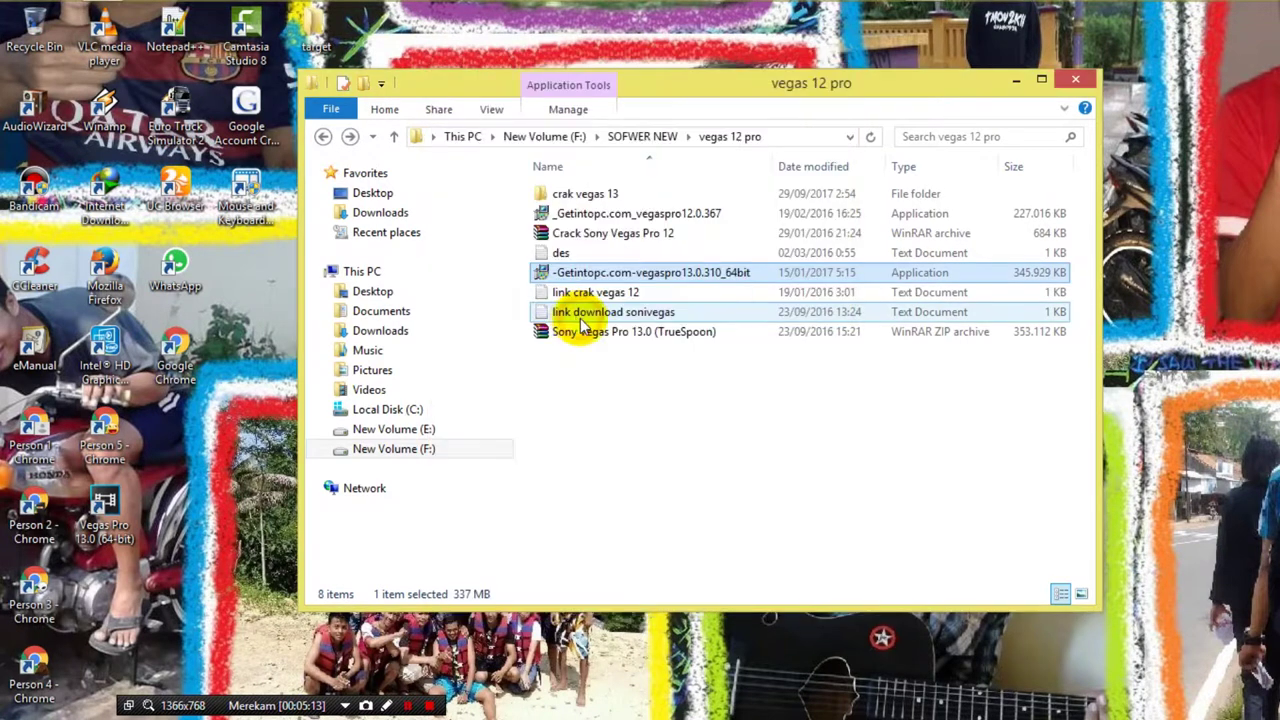
View the contents of the crak vegas 13 folder and return to the vegas 12 pro folder
left_click(742, 452)
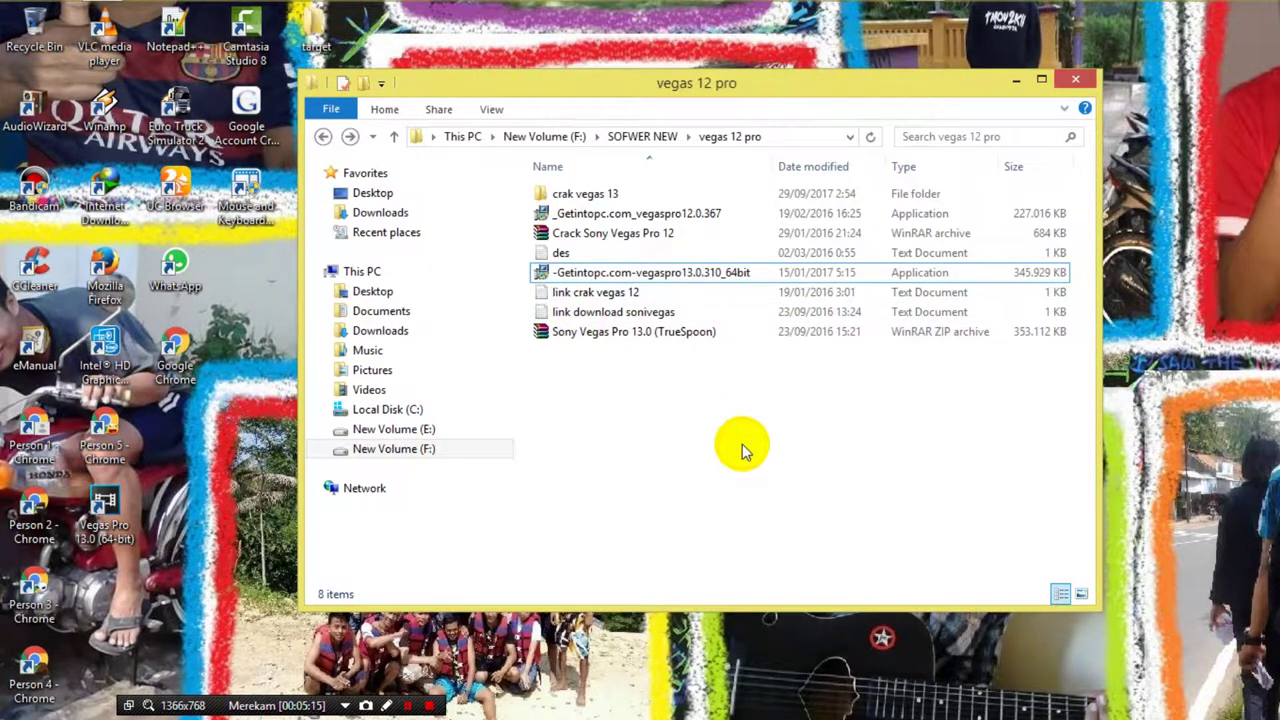
double_click(604, 194)
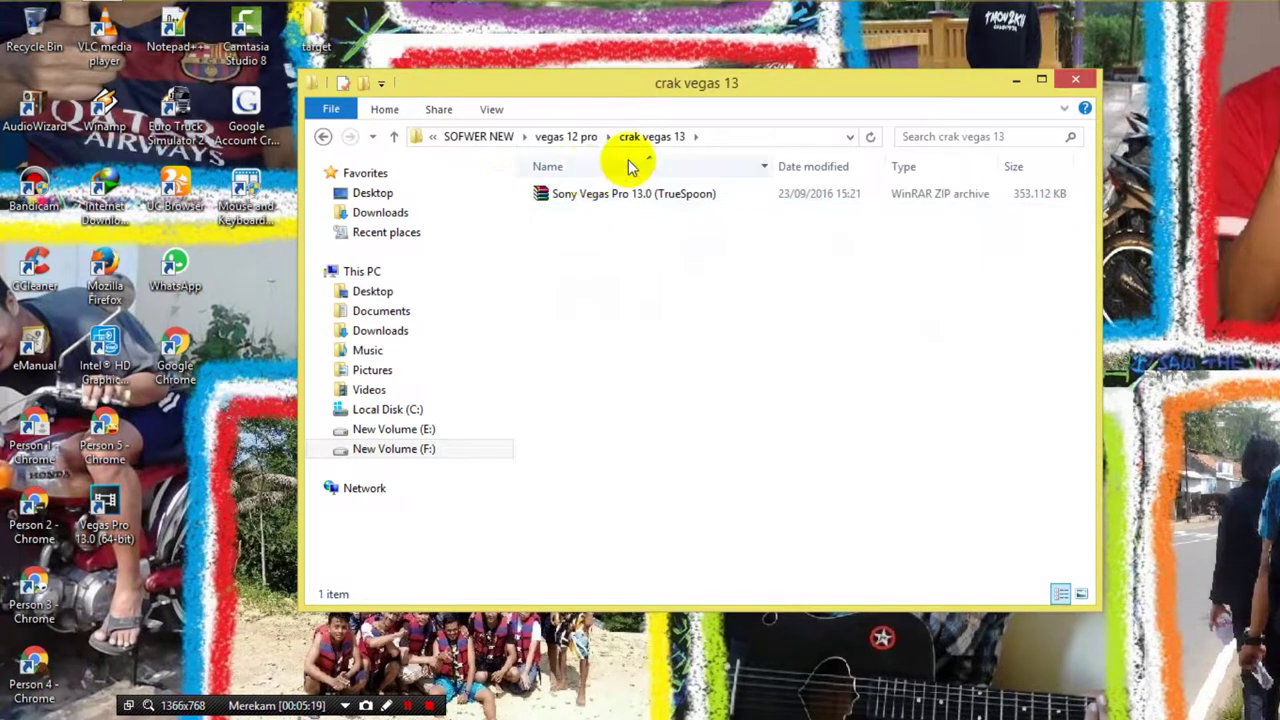
left_click(323, 136)
Extract the Sony Vegas Pro 13.0 (TrueSpoon) archive to F:\SOFWER NEW\vegas 12 pro\Sony Vegas Pro 13.0 (TrueSpoon), then close the archive window
left_click(615, 336)
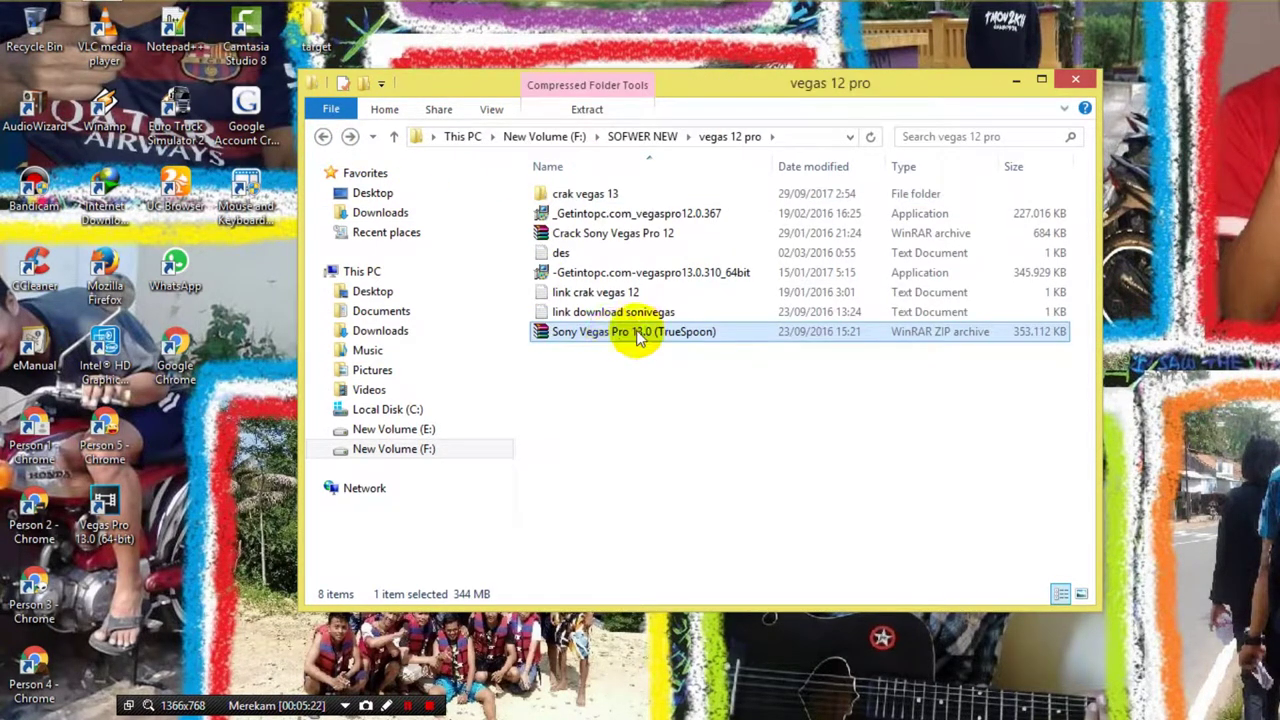
double_click(632, 336)
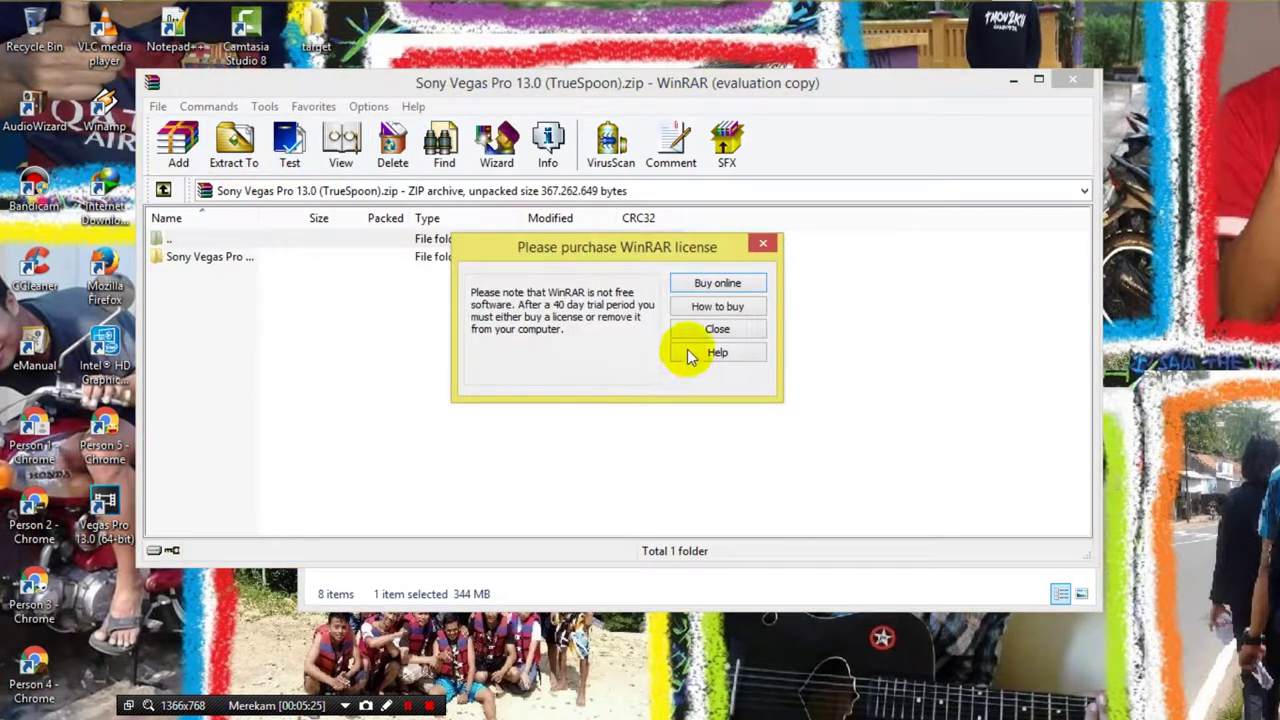
left_click(762, 244)
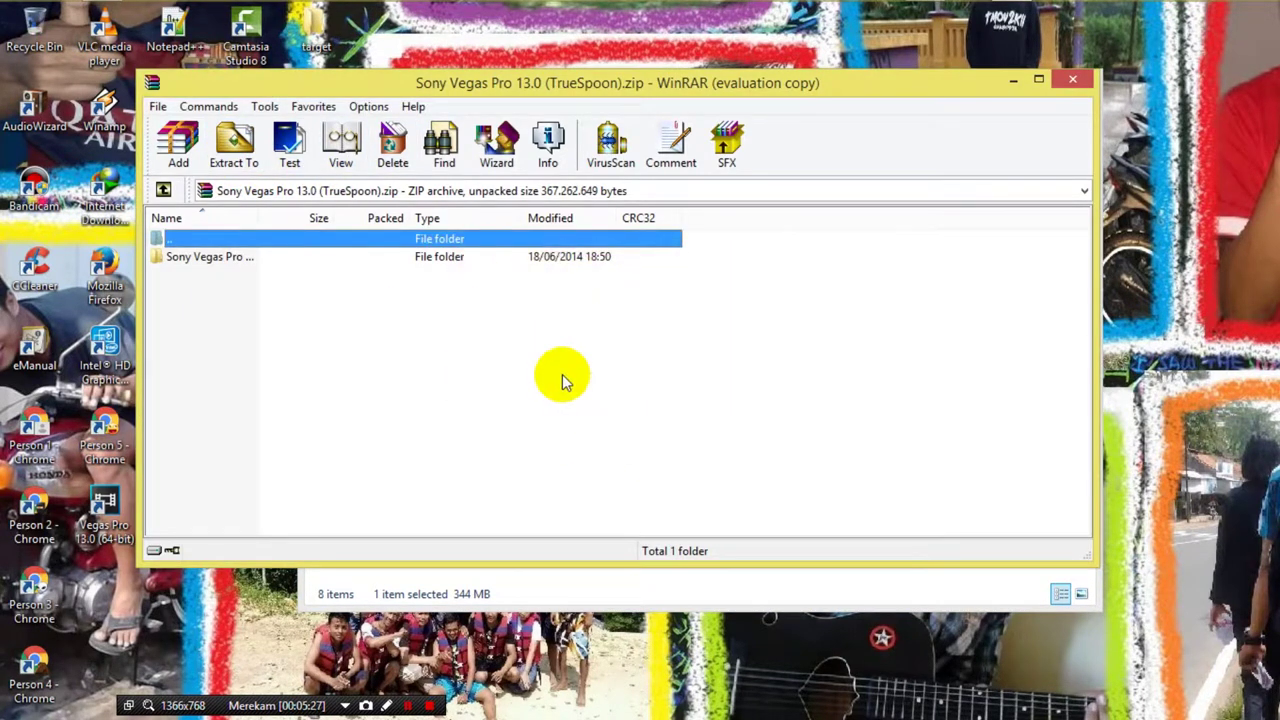
left_click(230, 145)
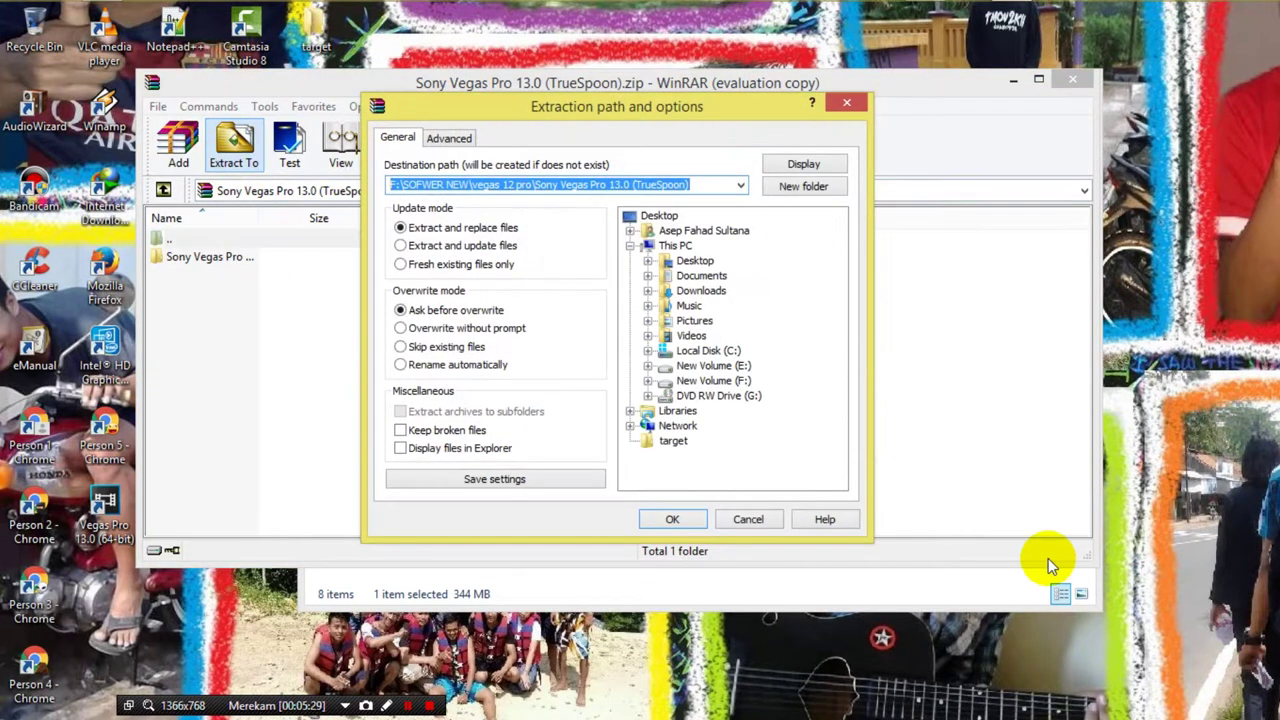
left_click(670, 520)
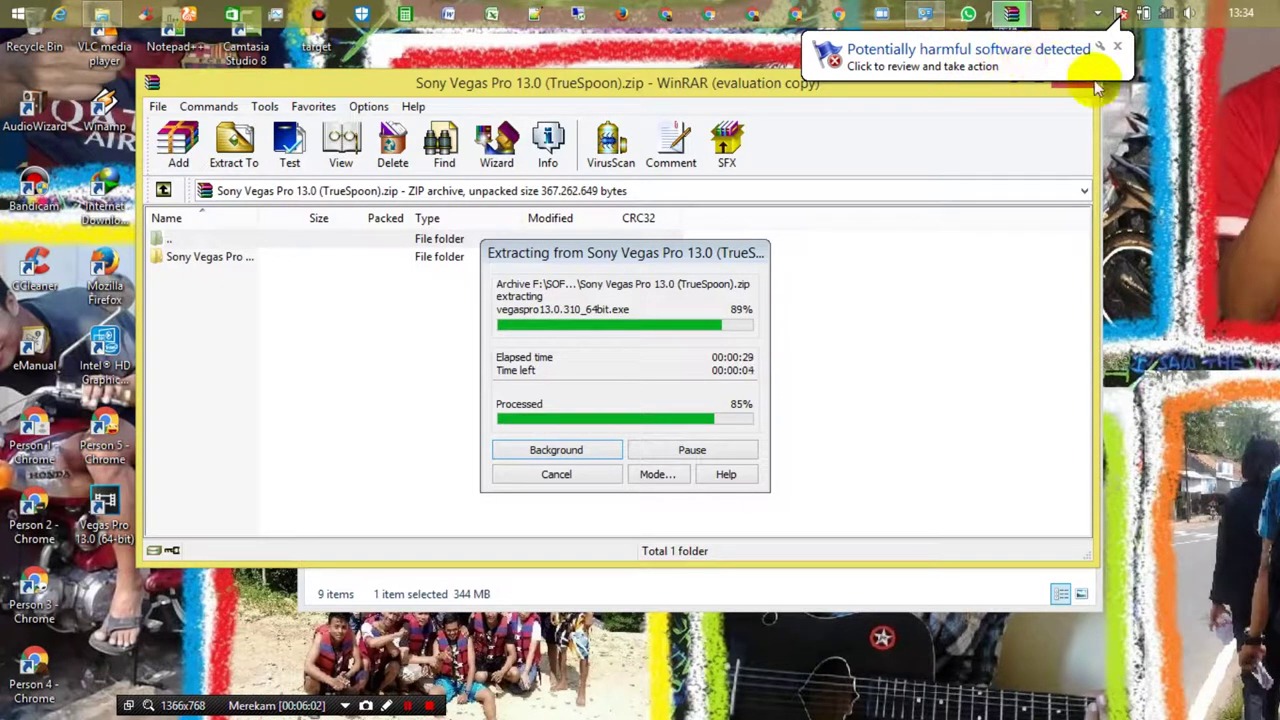
left_click(1117, 45)
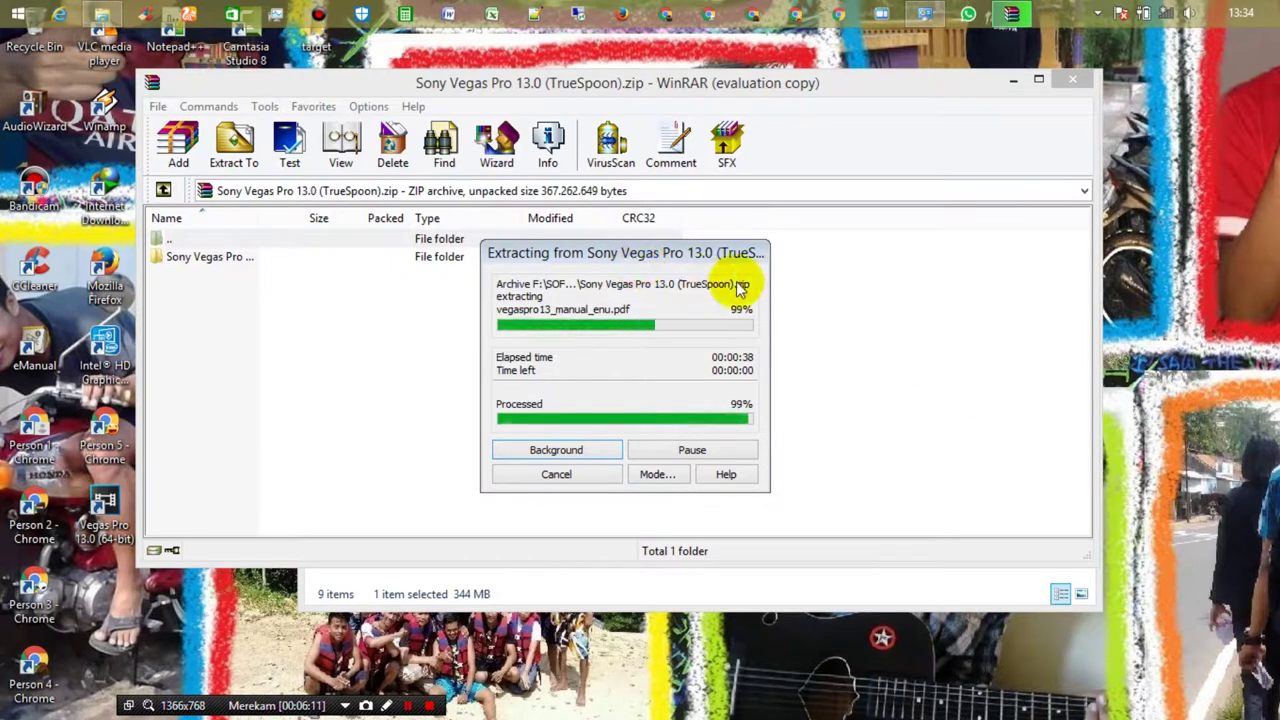
left_click(1074, 80)
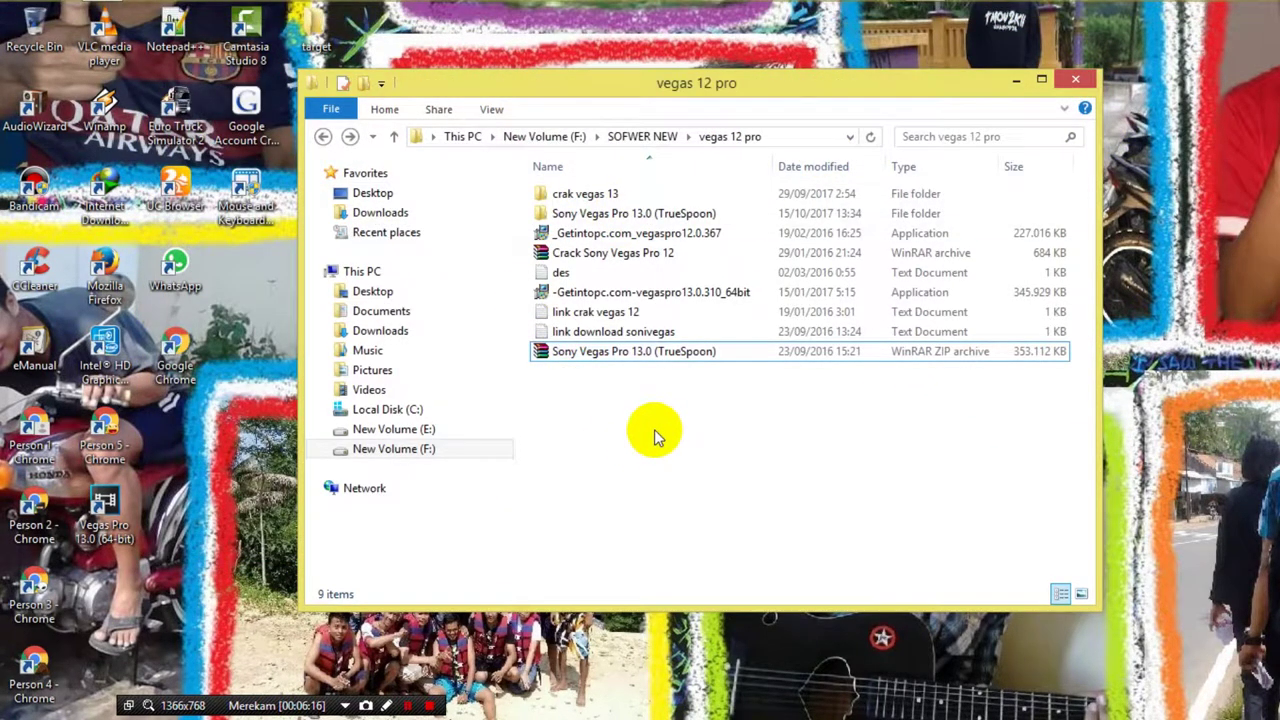
Look through the extracted Sony Vegas Pro 13.0 (TrueSpoon) folder with its Crack subfolder and the crak vegas 13 folder, returning to vegas 12 pro
double_click(640, 212)
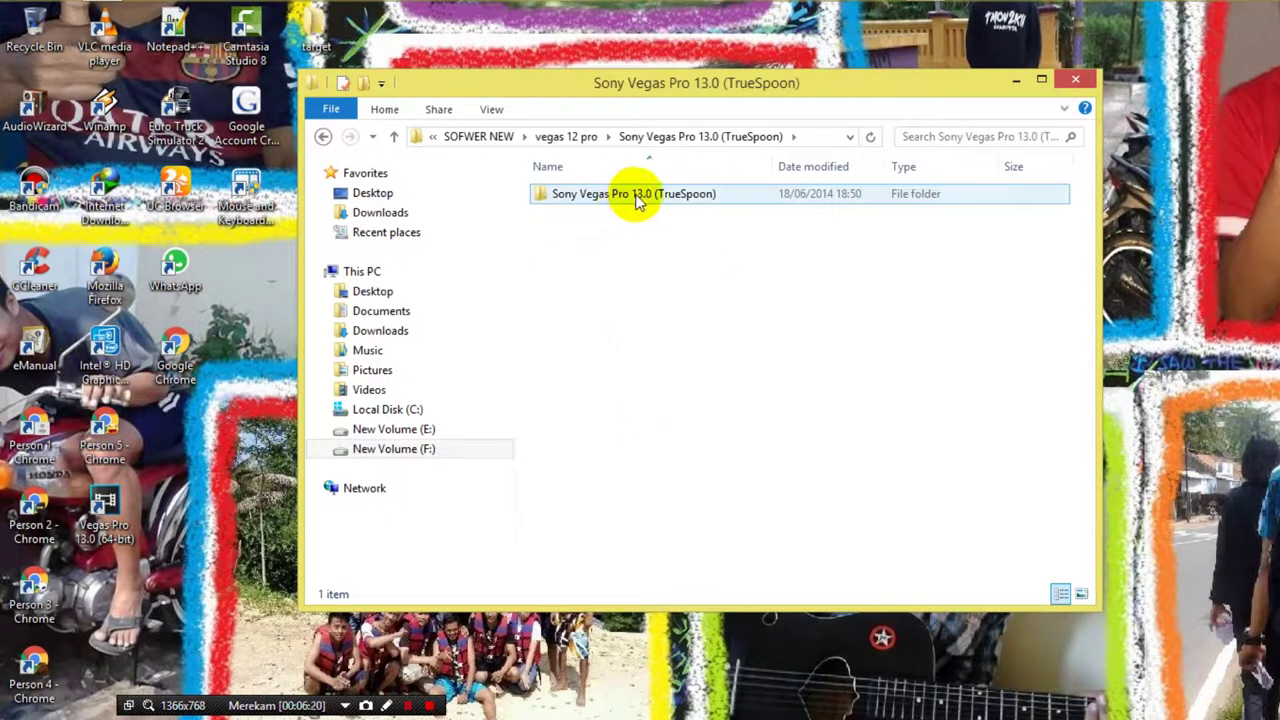
double_click(638, 195)
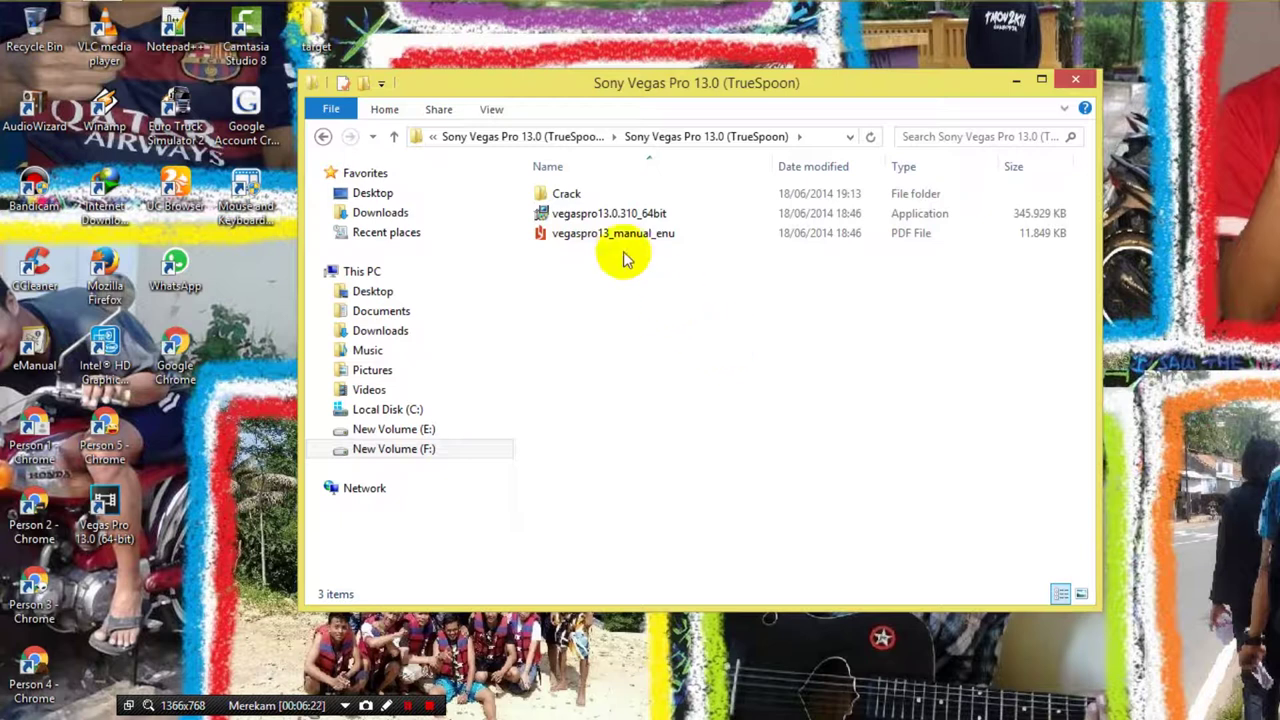
double_click(588, 196)
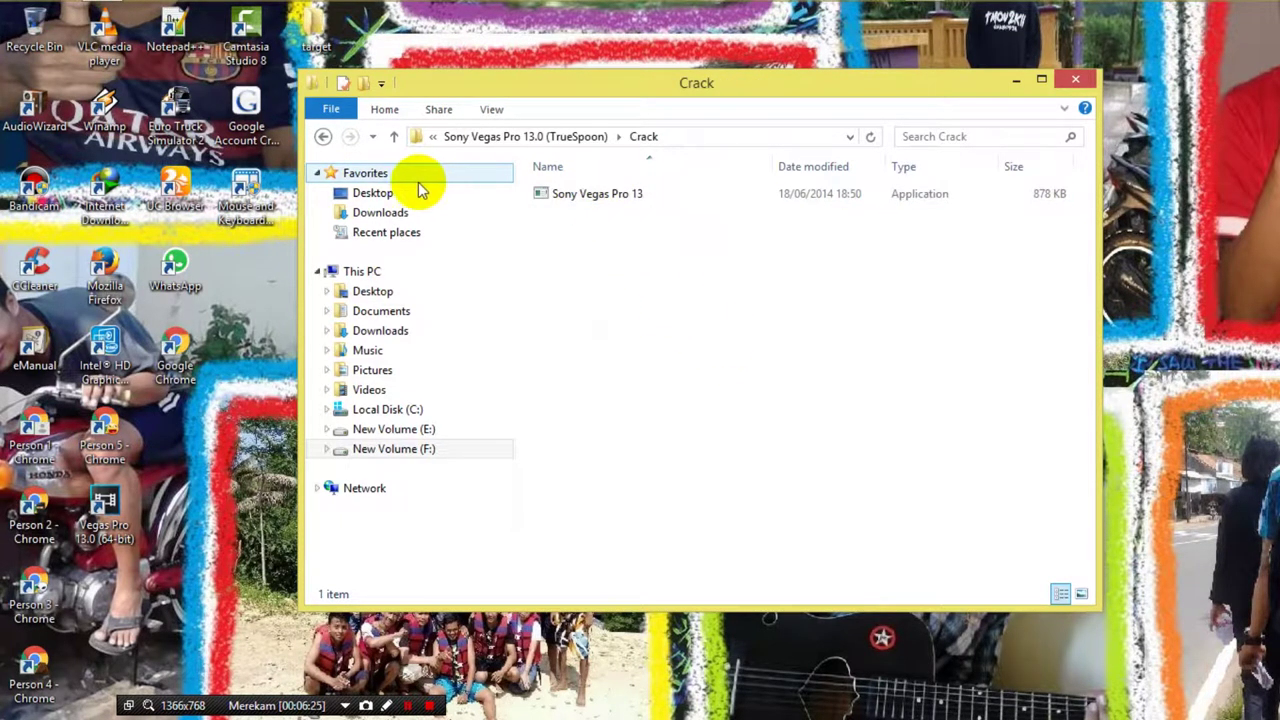
left_click(385, 192)
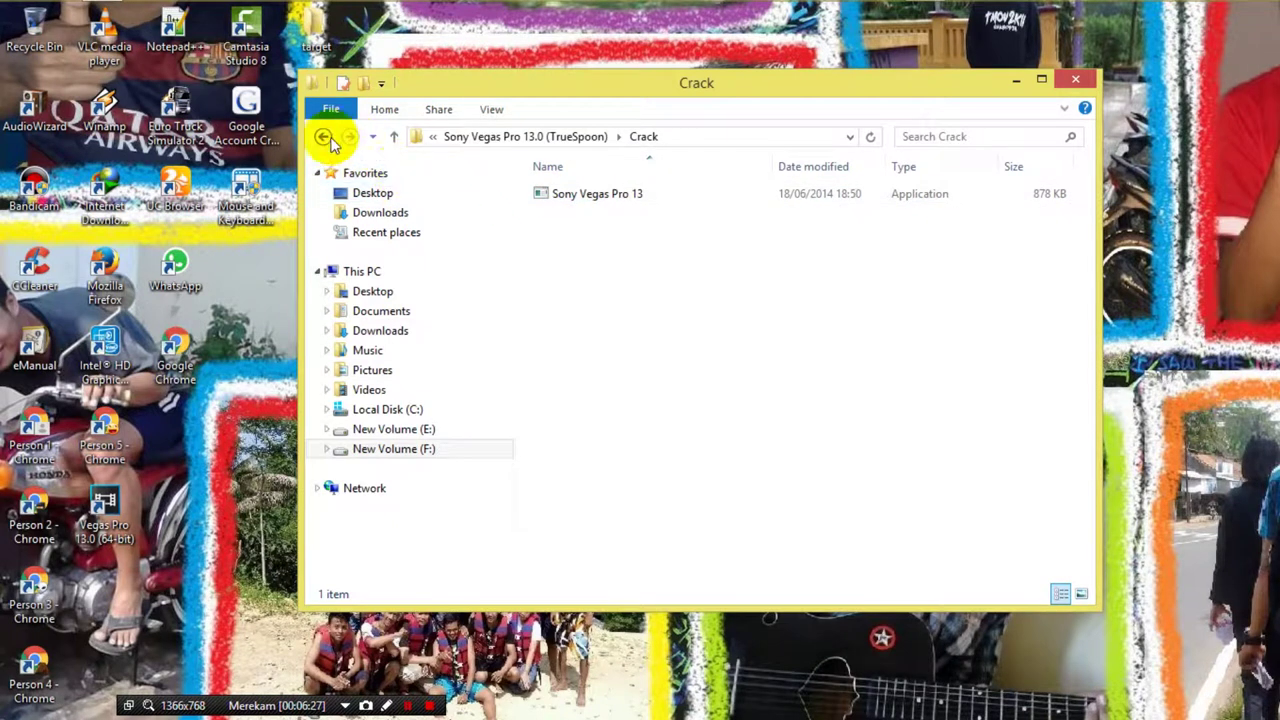
left_click(322, 137)
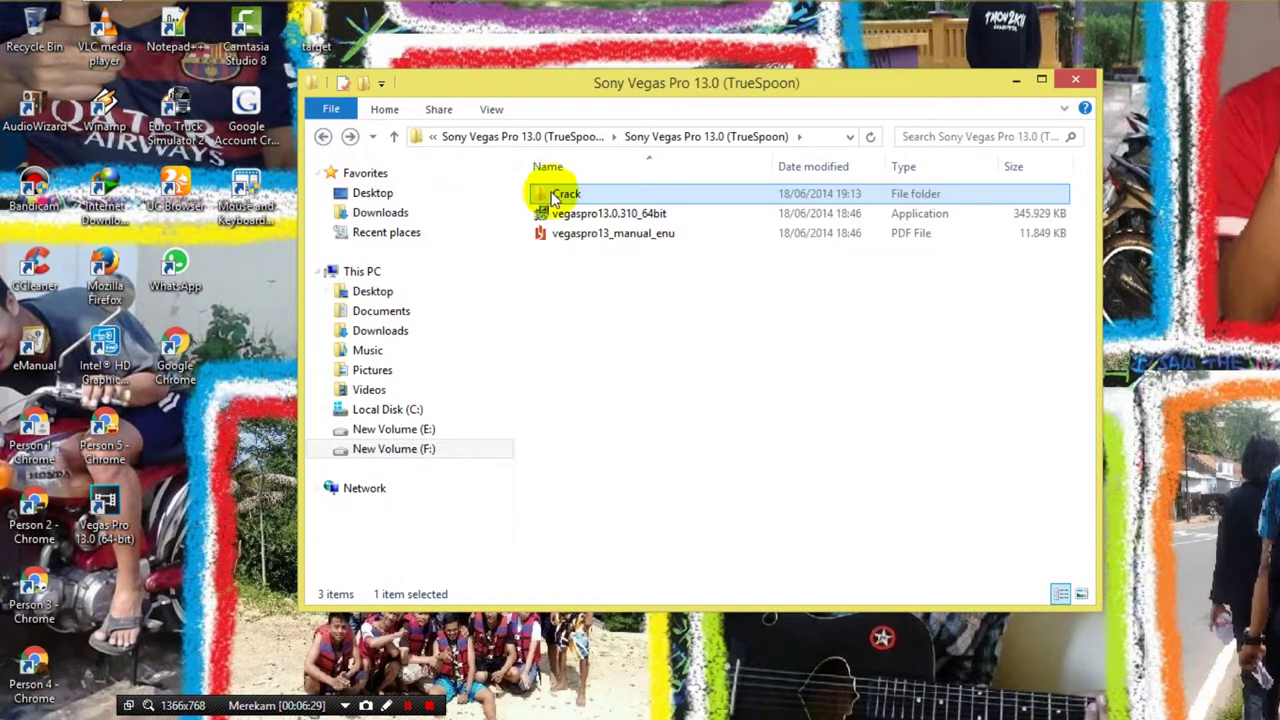
left_click(600, 440)
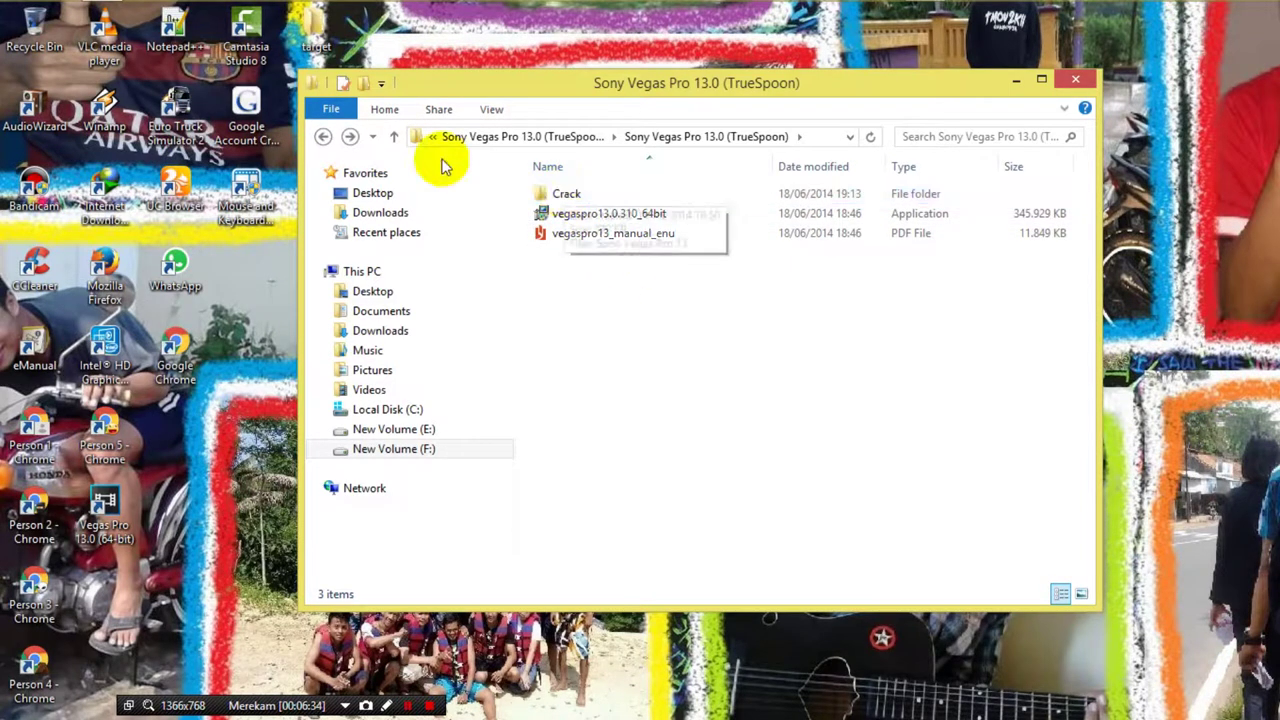
left_click(322, 137)
left_click(322, 137)
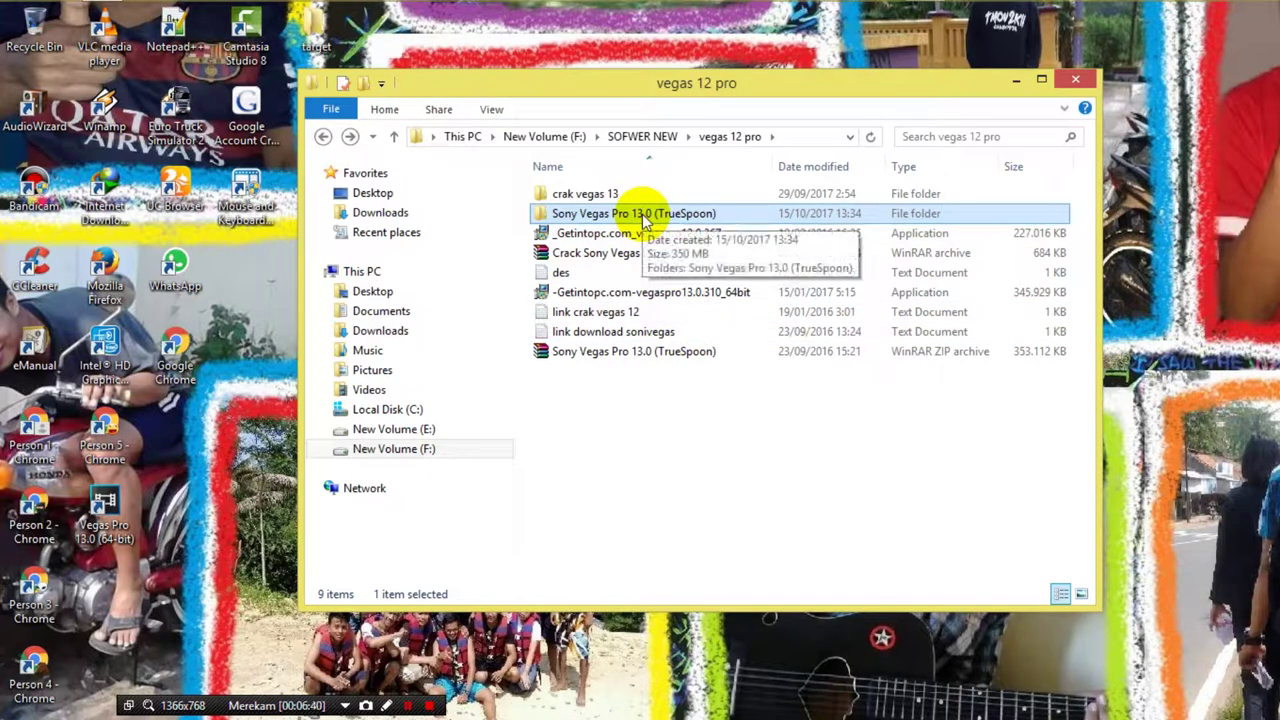
double_click(608, 193)
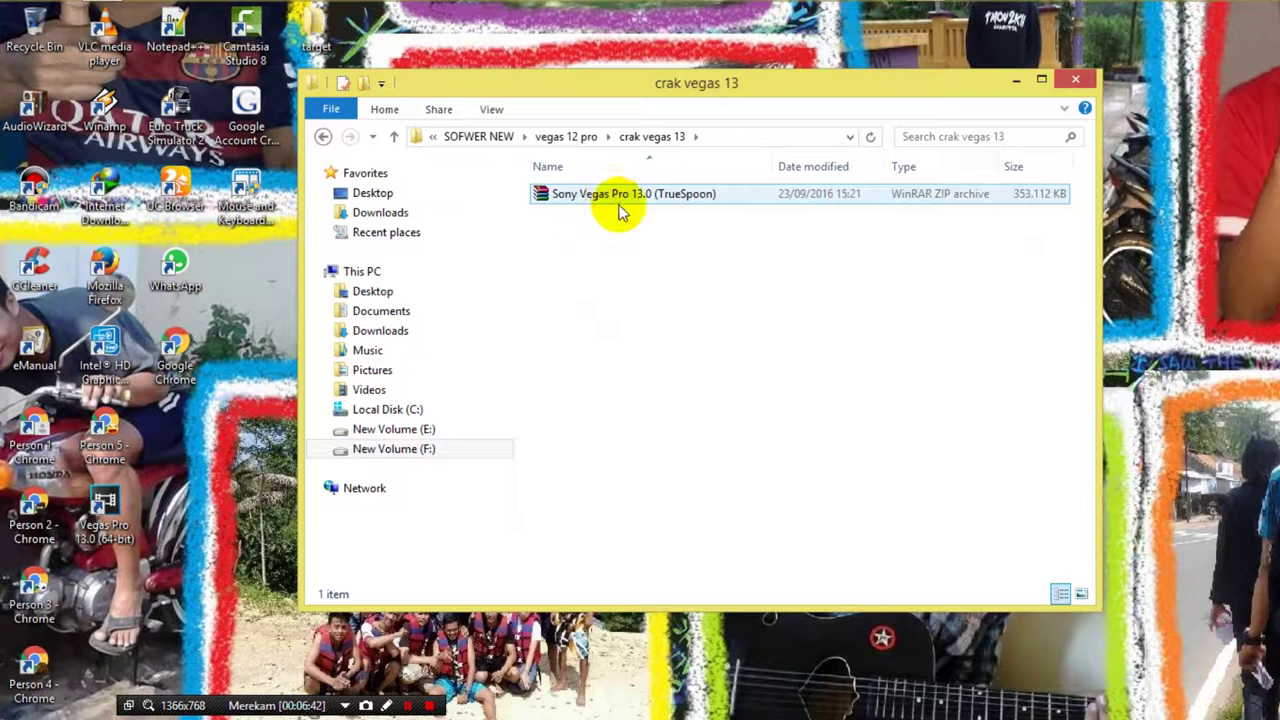
left_click(324, 136)
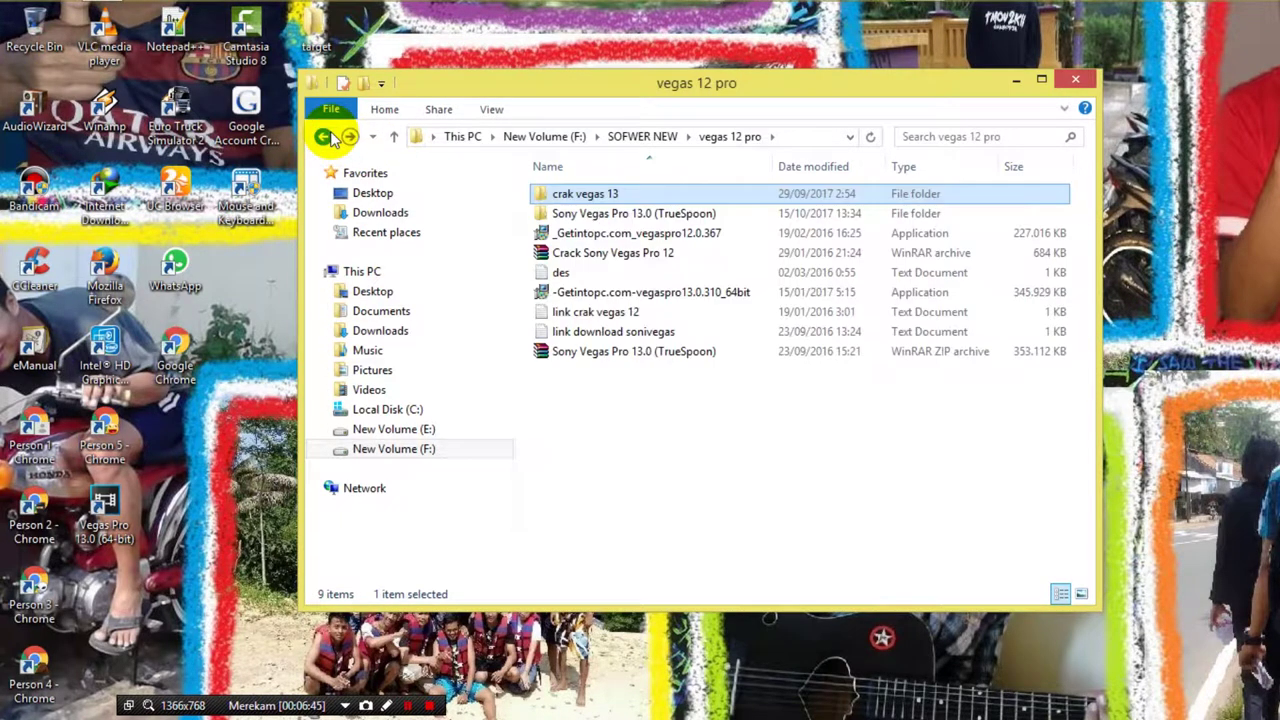
Open the Crack subfolder inside the extracted Sony Vegas Pro 13.0 (TrueSpoon) folders
left_click(620, 215)
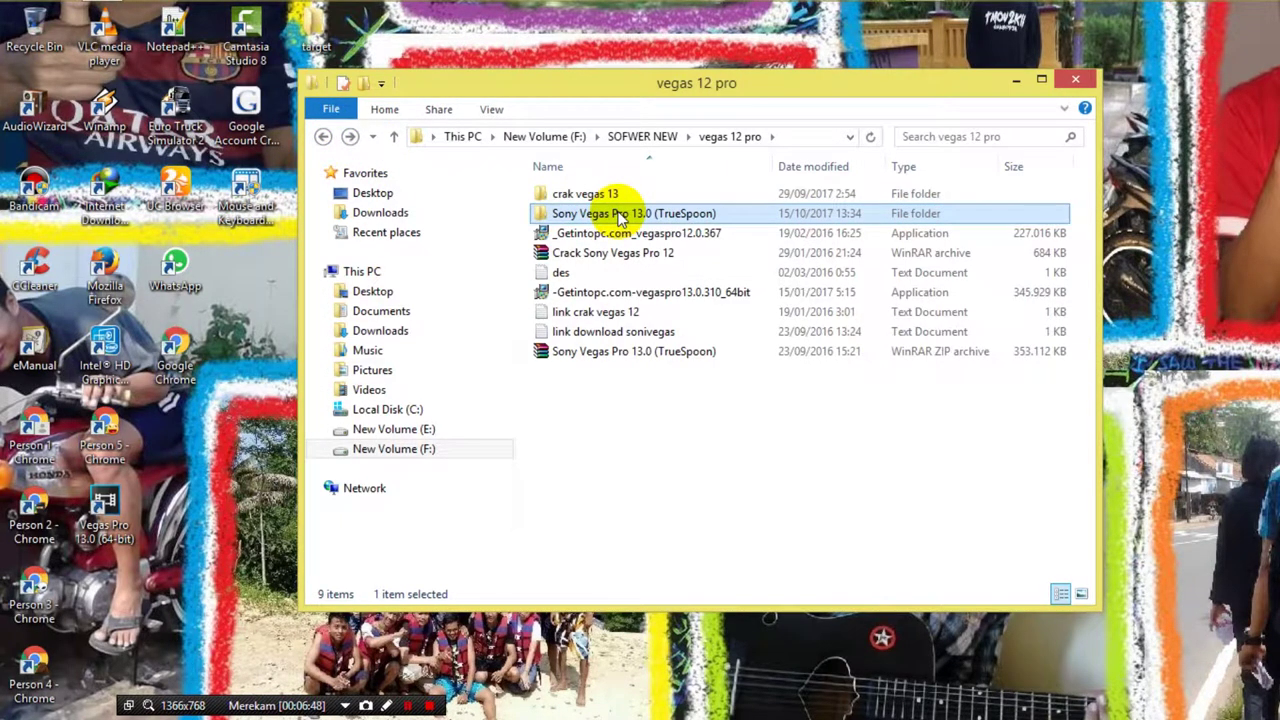
double_click(620, 214)
double_click(608, 195)
left_click(585, 233)
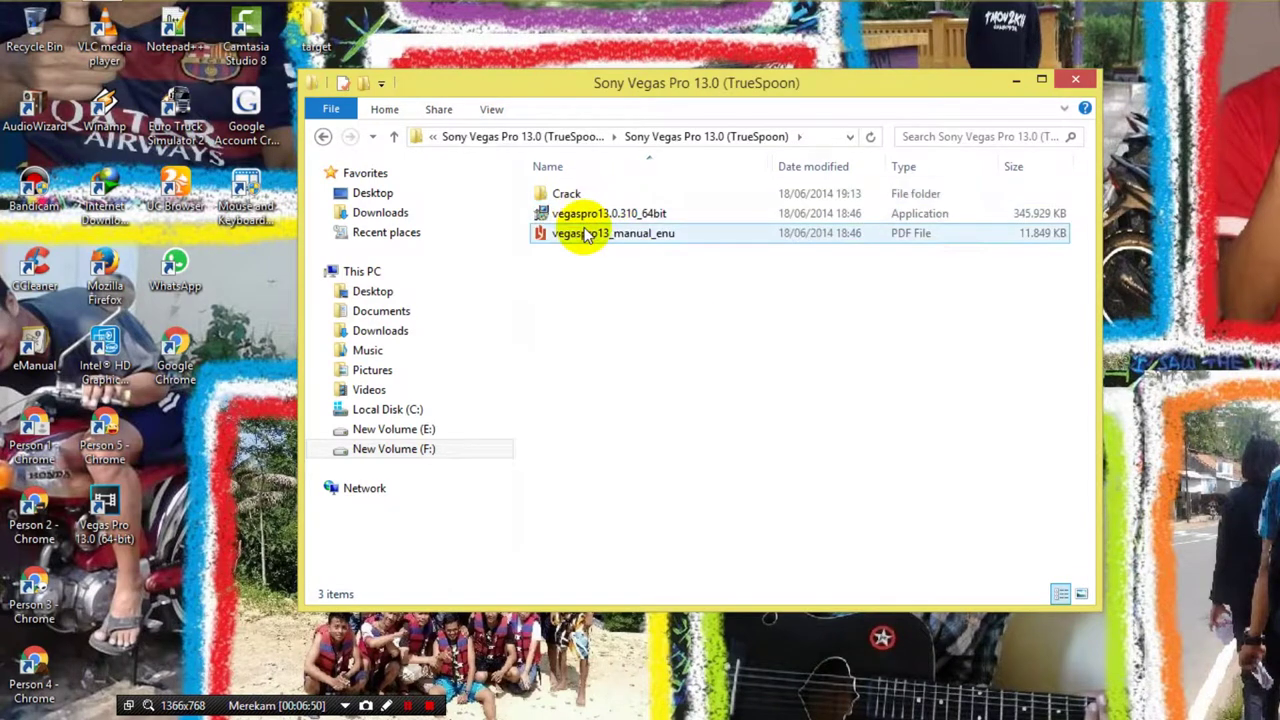
double_click(566, 193)
Run the Sony Vegas Pro 13 application in the Crack folder as administrator and let it run despite the SmartScreen prompt
left_click(570, 193)
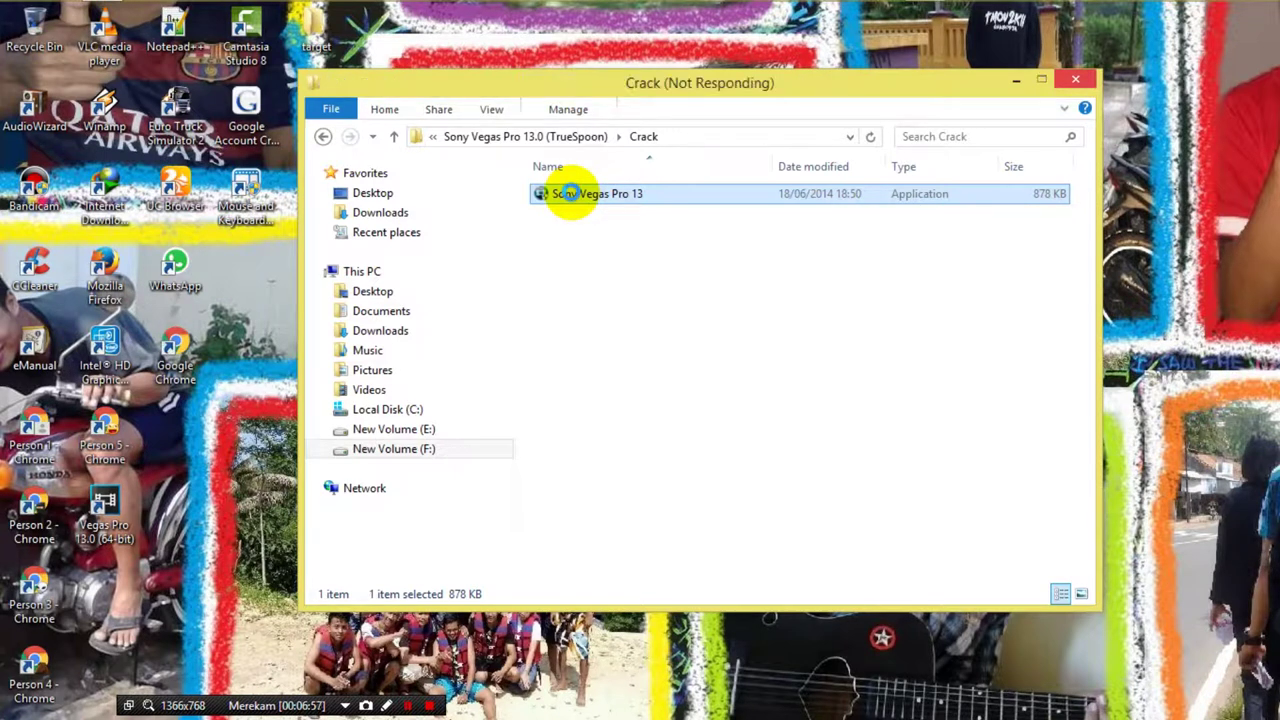
right_click(568, 193)
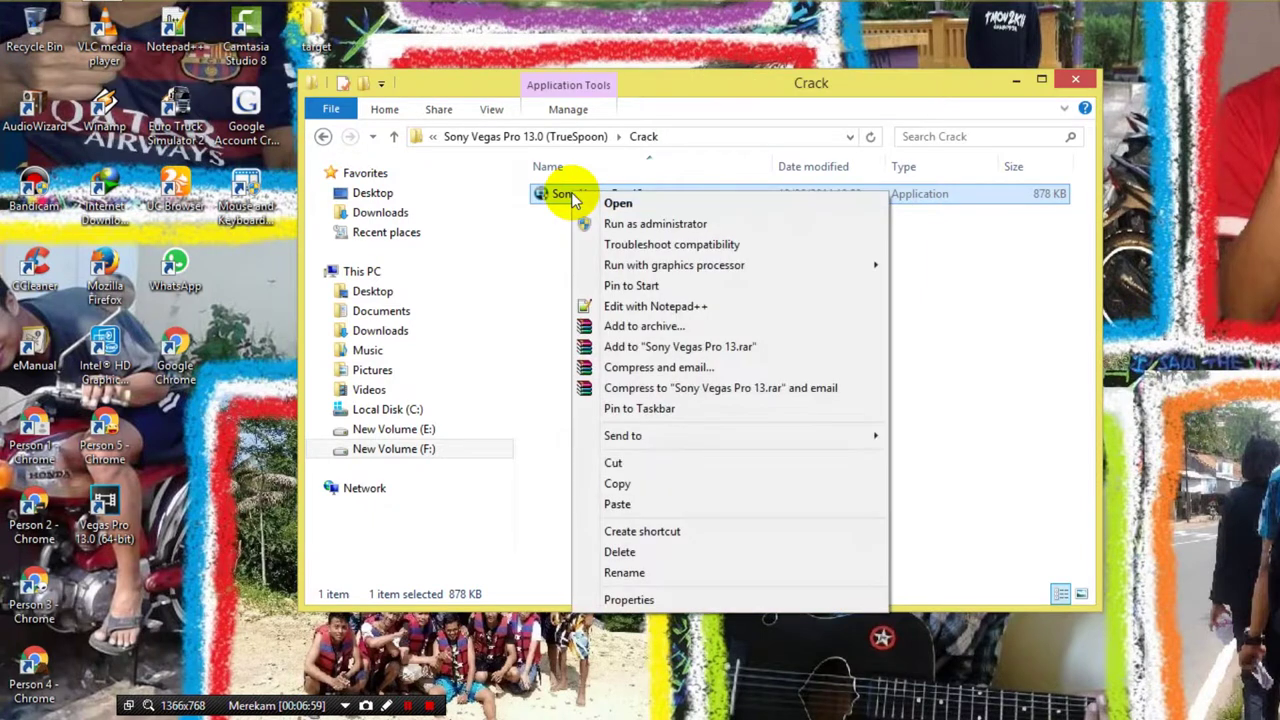
left_click(610, 224)
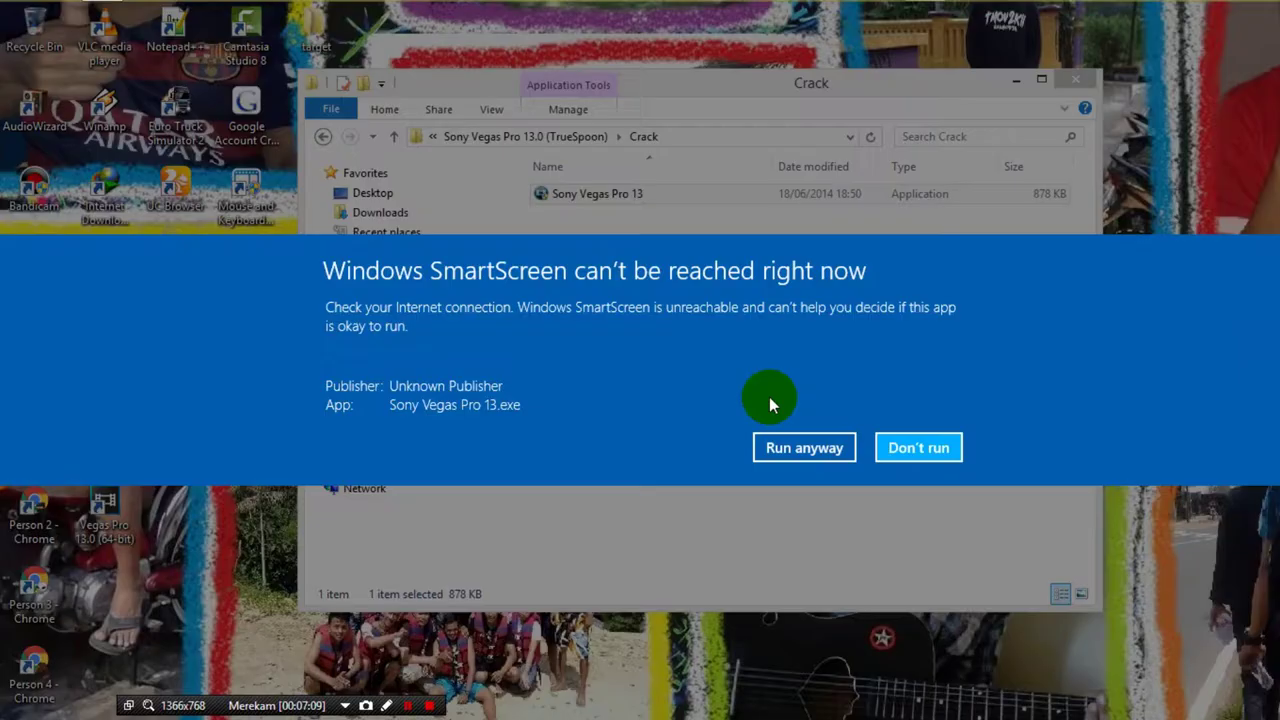
left_click(798, 449)
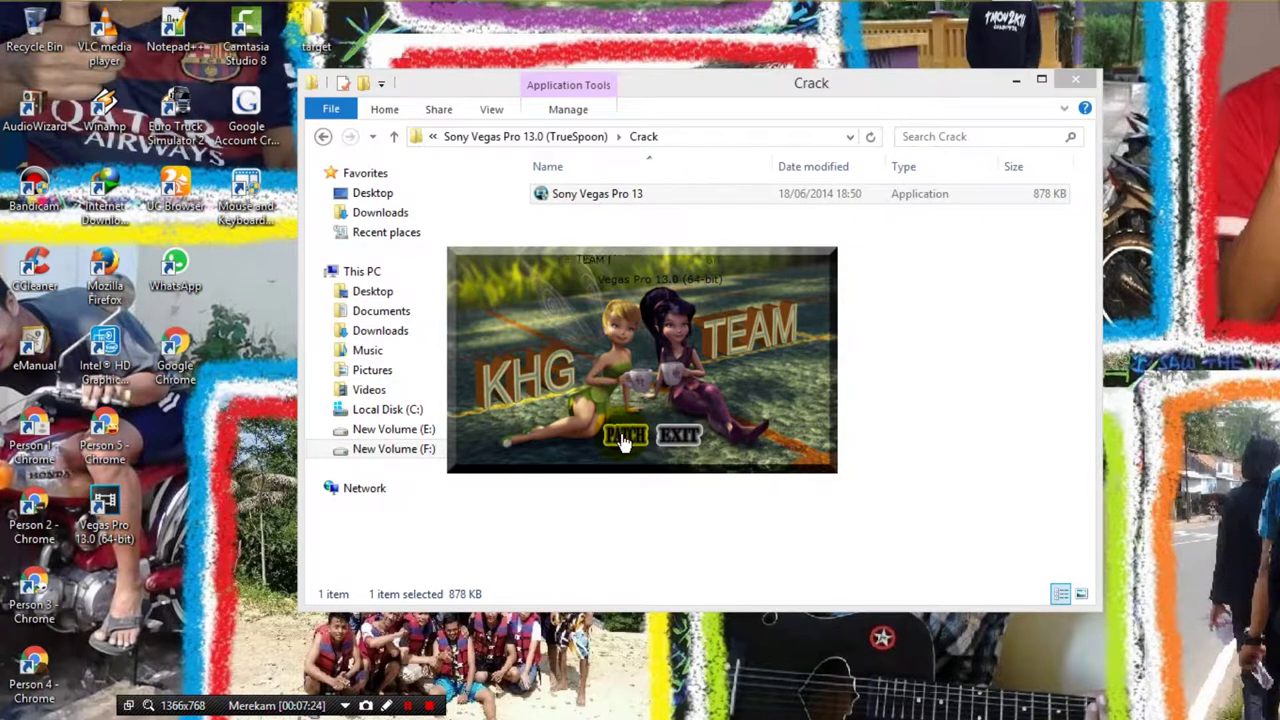
Exit the KHG TEAM patch window and launch Vegas Pro 13.0 (64-bit) from the desktop
left_click(706, 260)
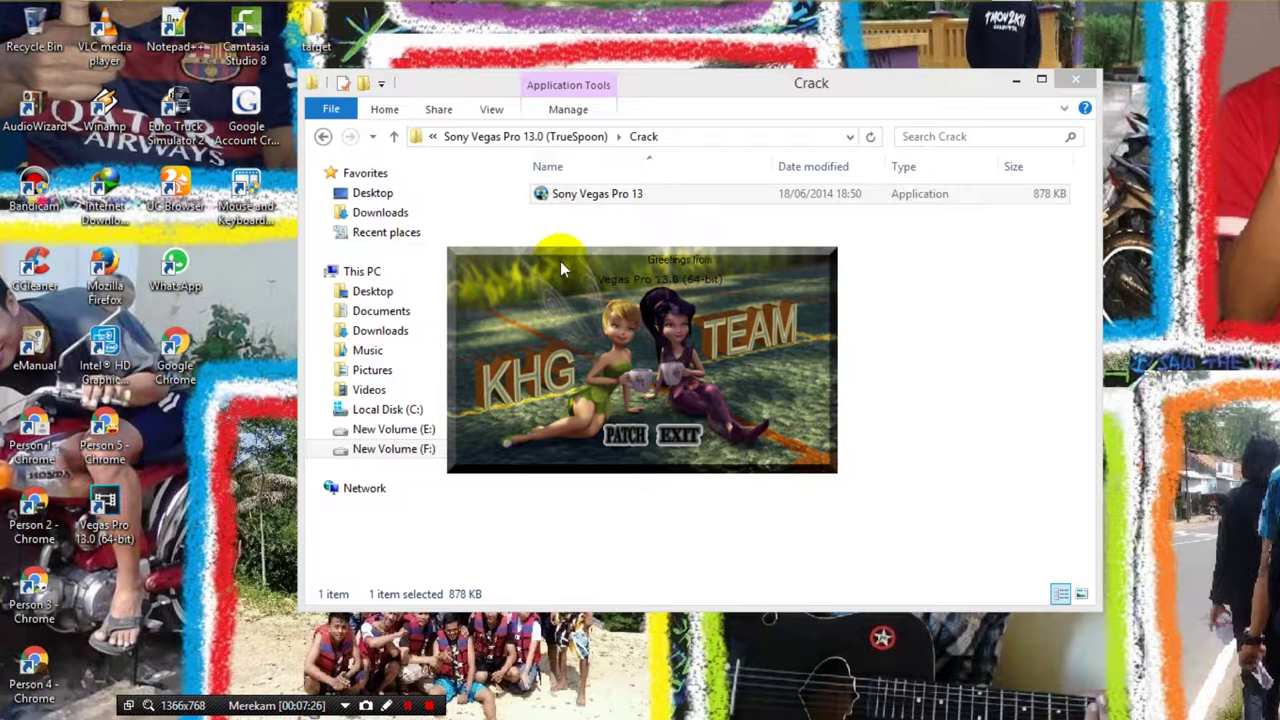
left_click(688, 442)
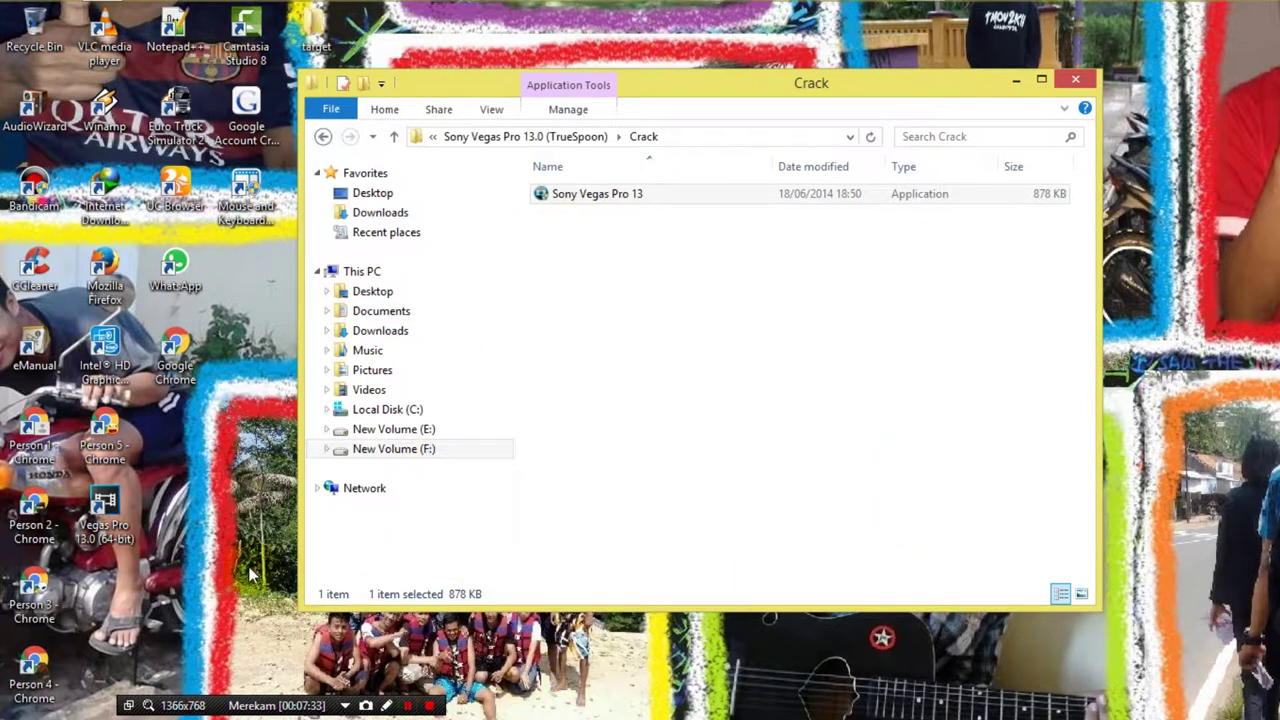
left_click(108, 503)
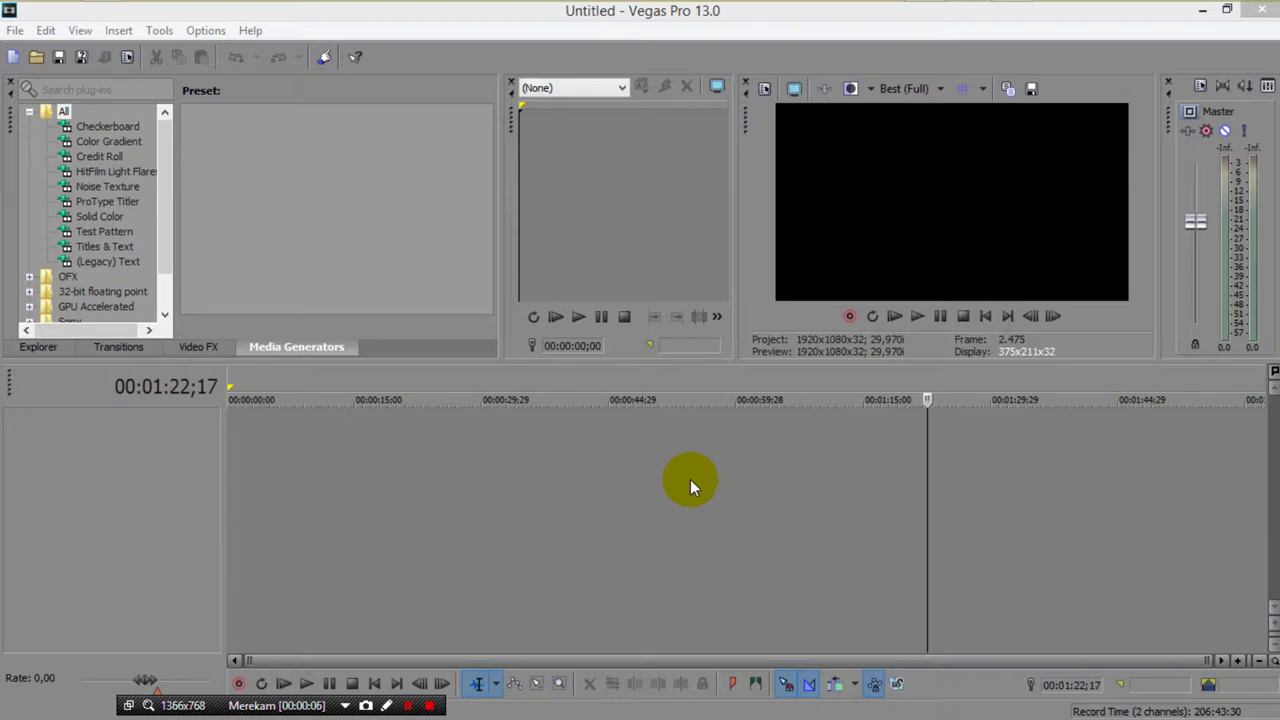
Move the cursor on the empty Vegas Pro timeline to 00:00:14;06
left_click(453, 437)
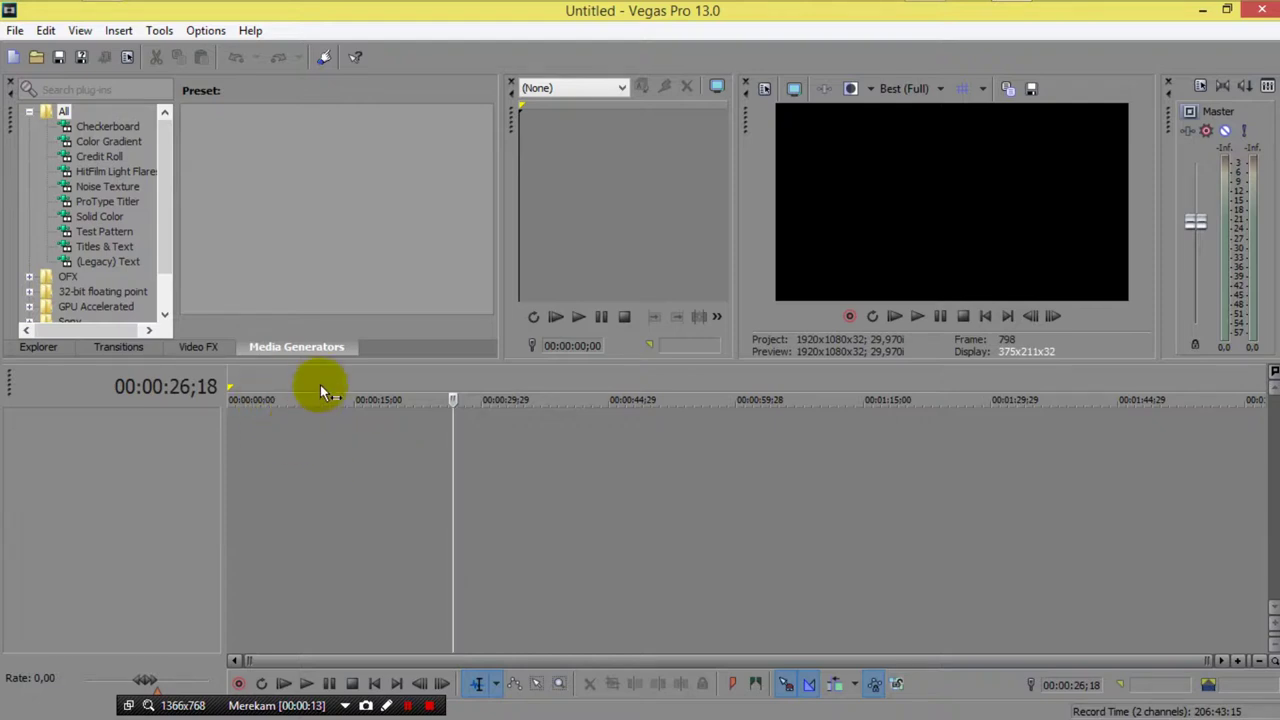
left_click(299, 418)
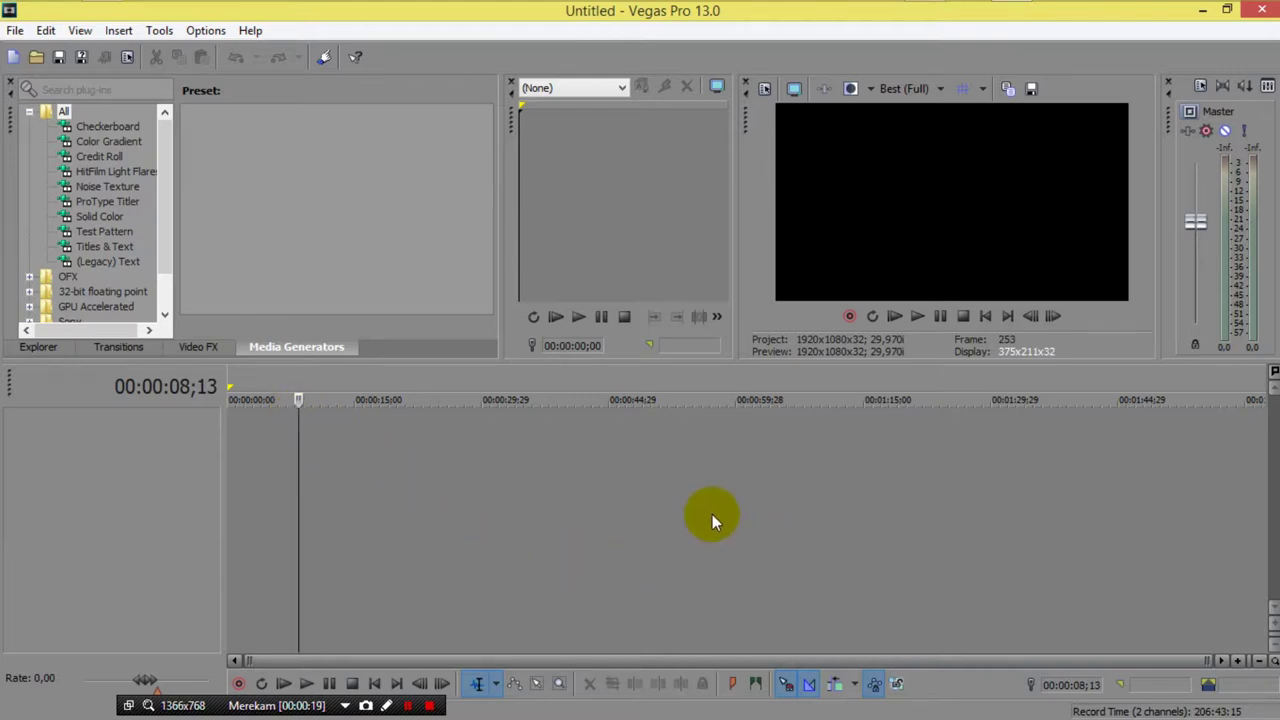
left_click(740, 514)
left_click(346, 458)
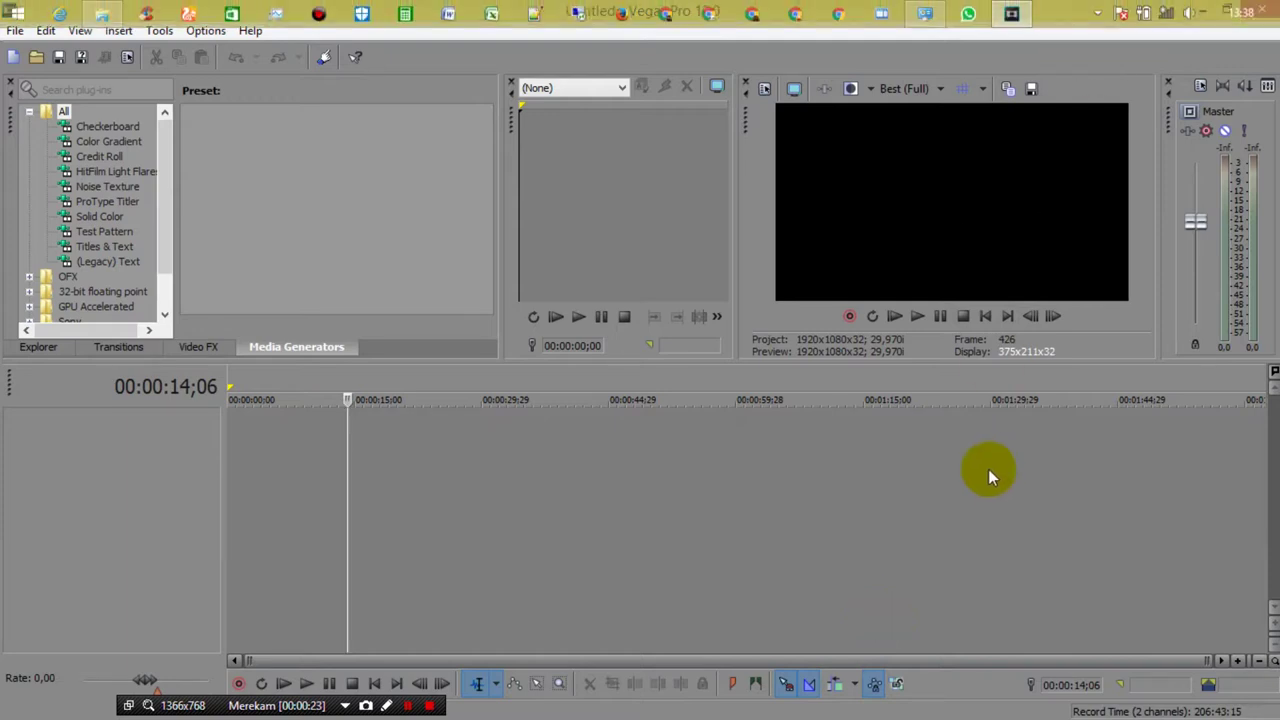
Turn on Windows Firewall for both private and public networks, then close the firewall settings window
left_click(922, 13)
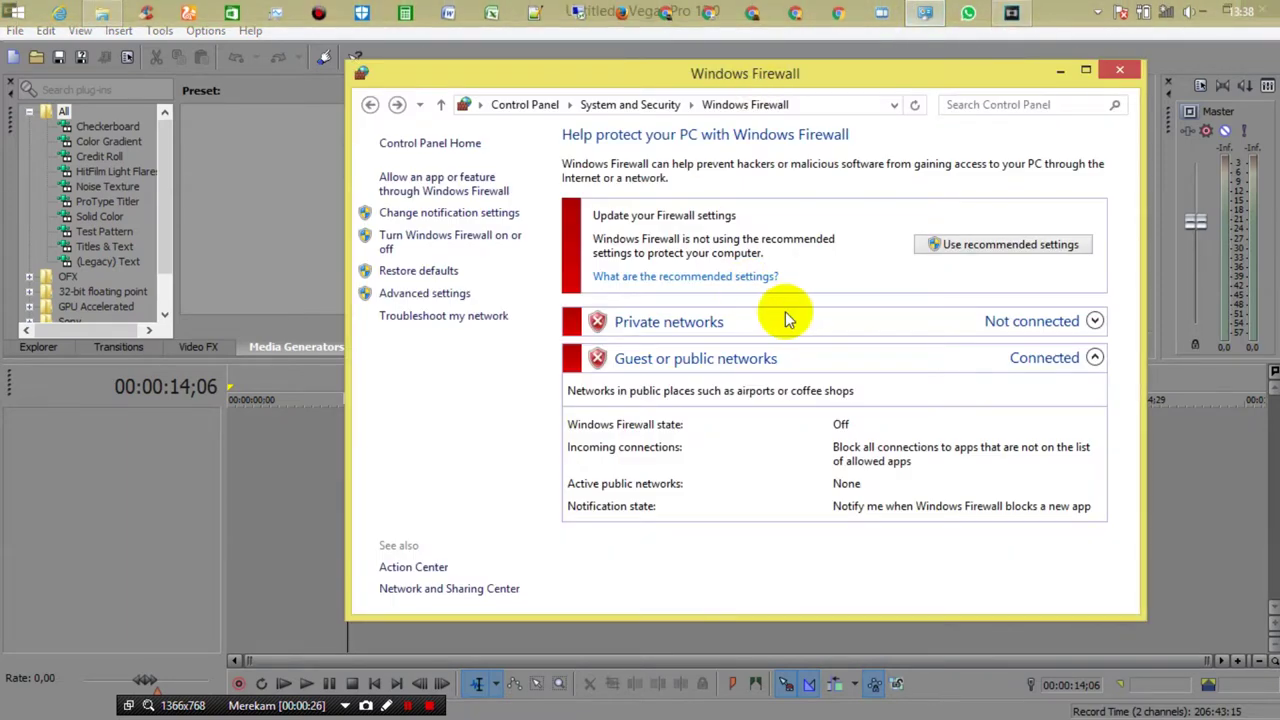
left_click(445, 245)
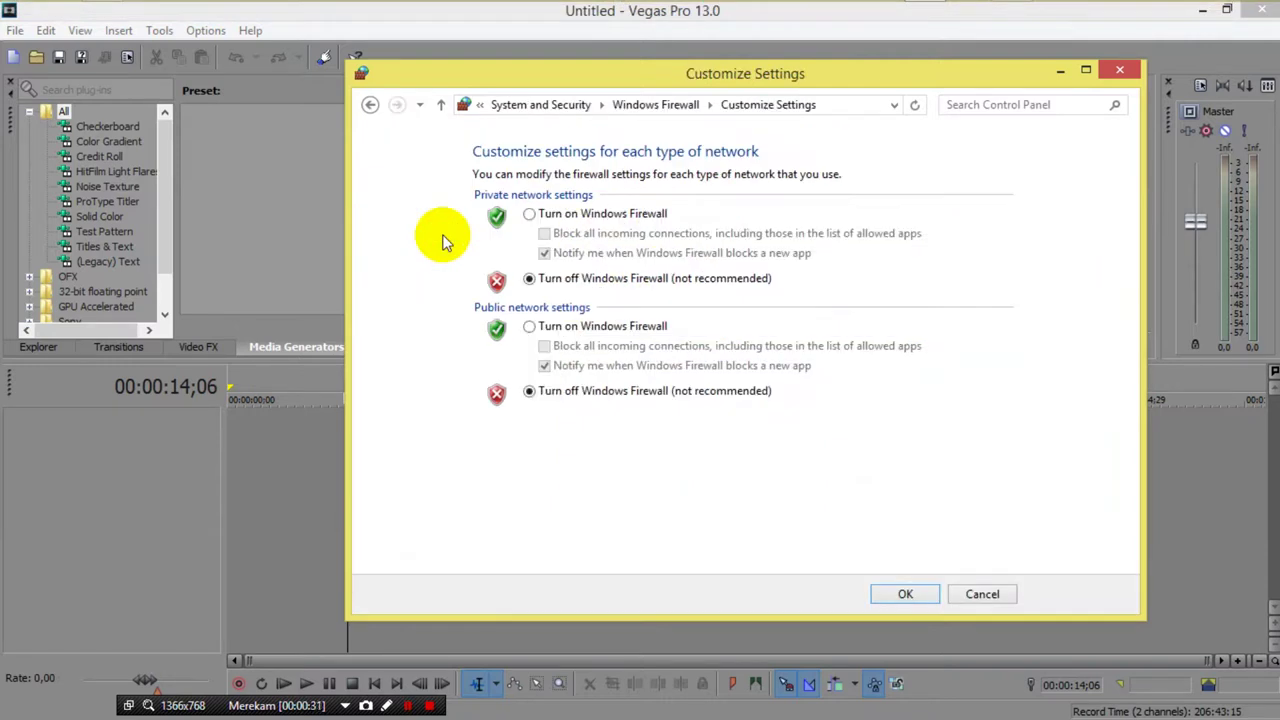
left_click(529, 215)
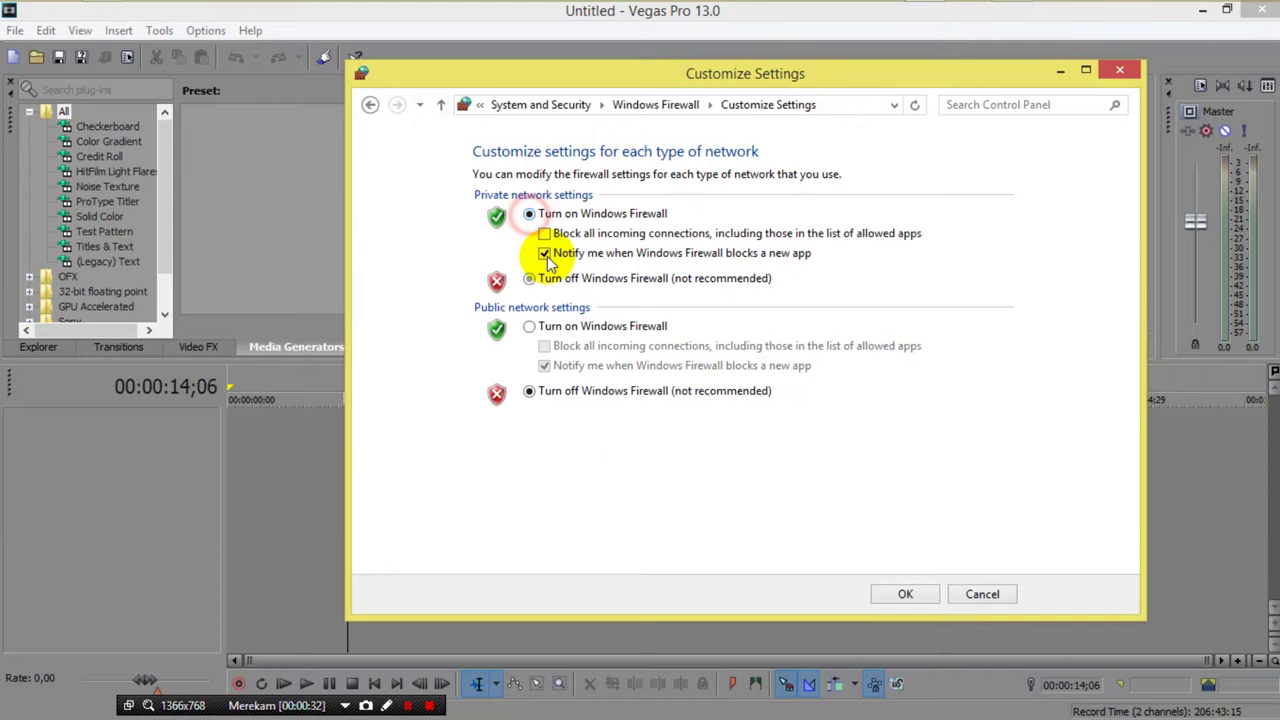
left_click(530, 327)
left_click(932, 600)
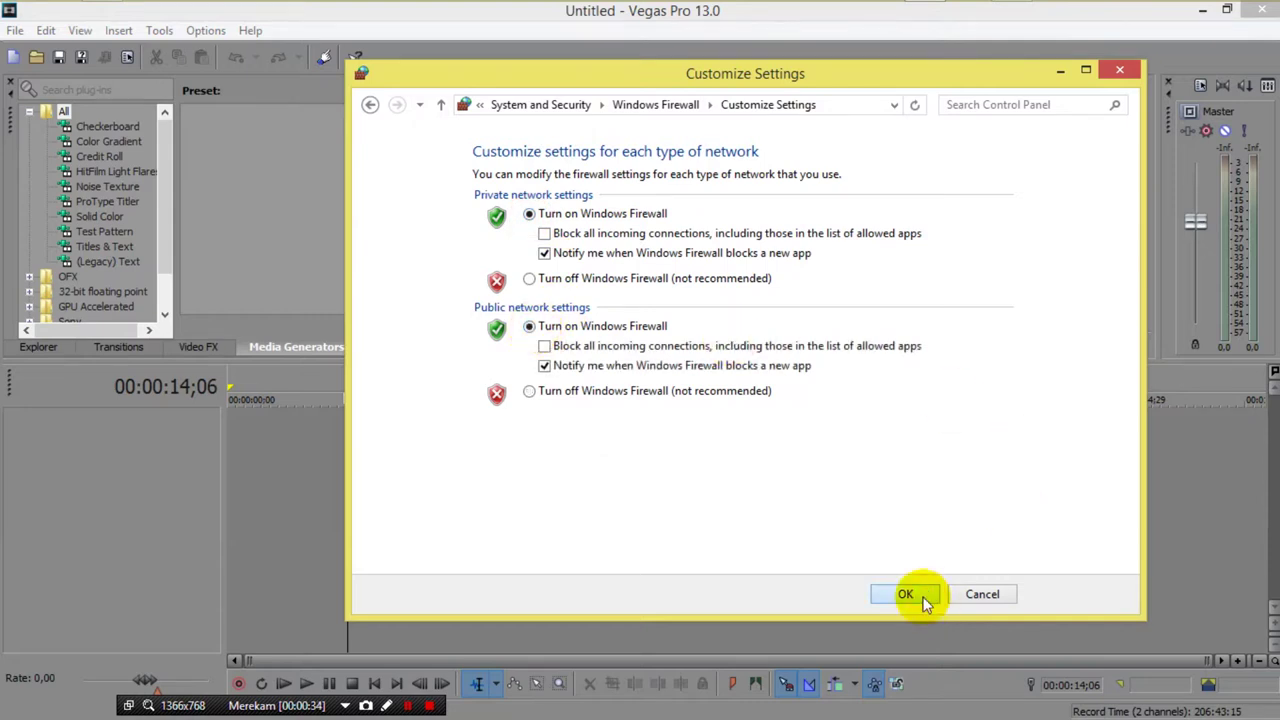
left_click(1115, 68)
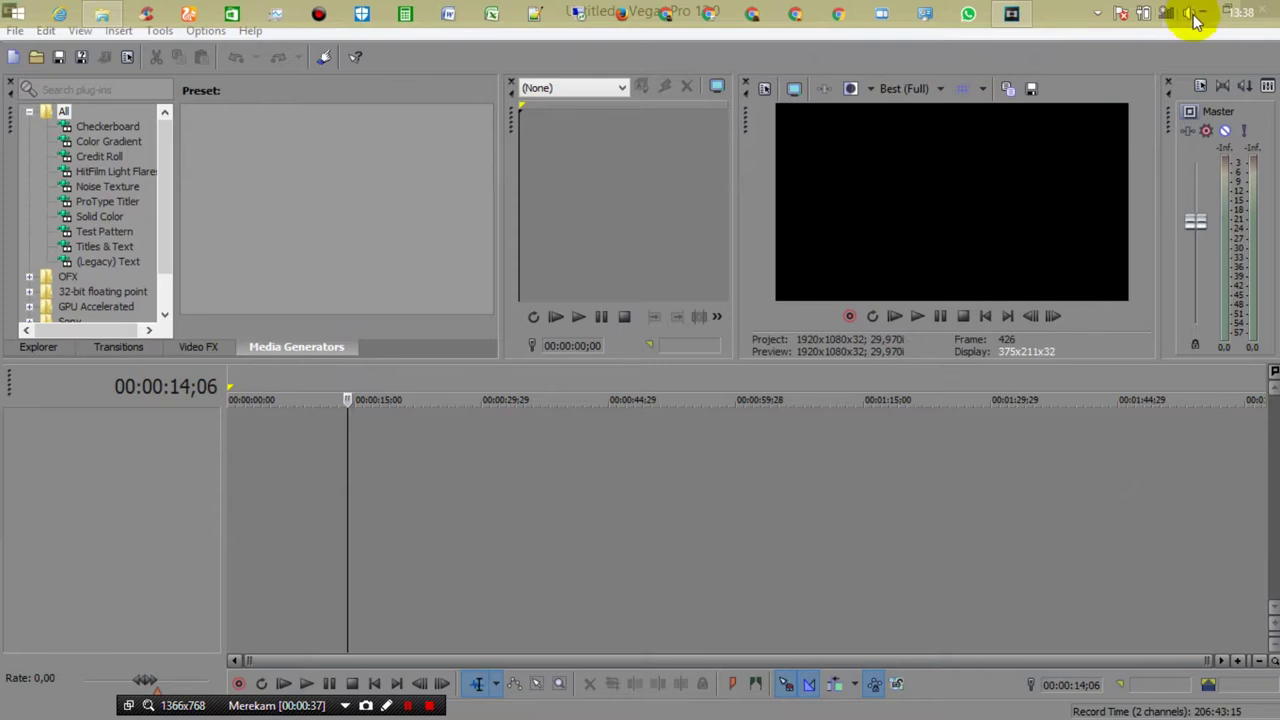
left_click(1162, 18)
left_click(833, 506)
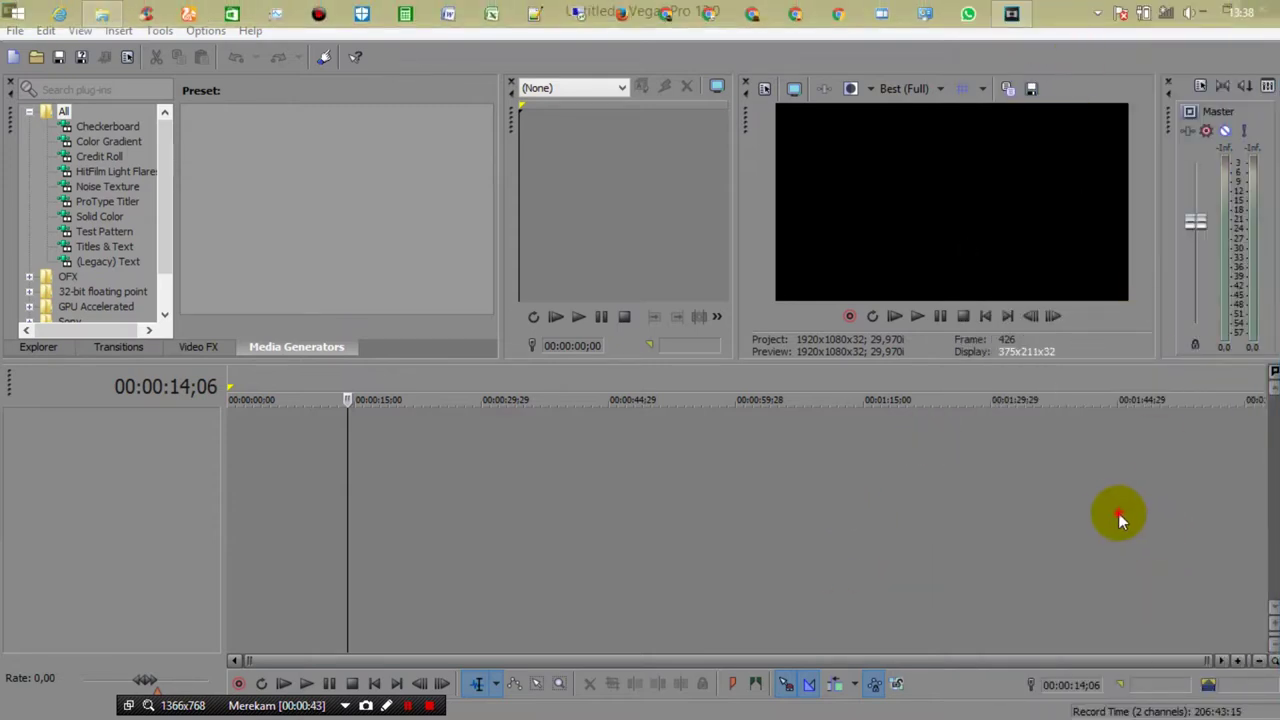
left_click(1118, 513)
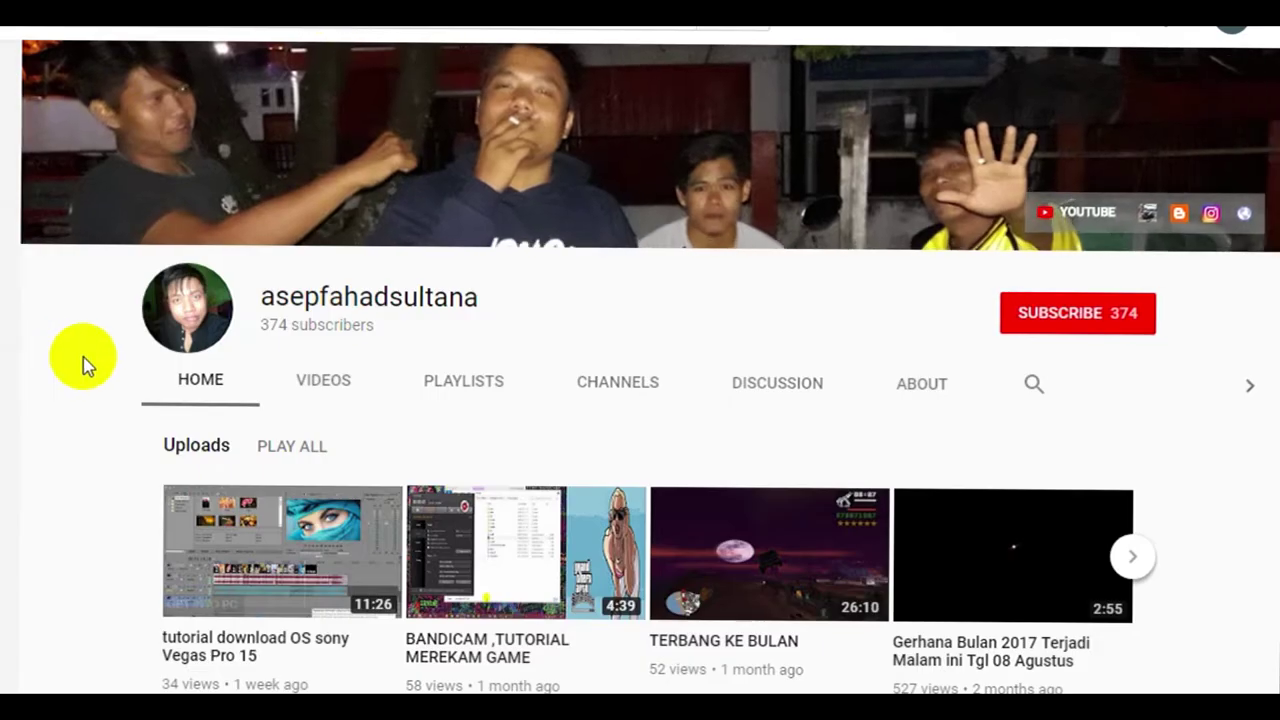
Subscribe to the tutorial author's YouTube channel and turn on its notifications
left_click(1055, 316)
left_click(1138, 320)
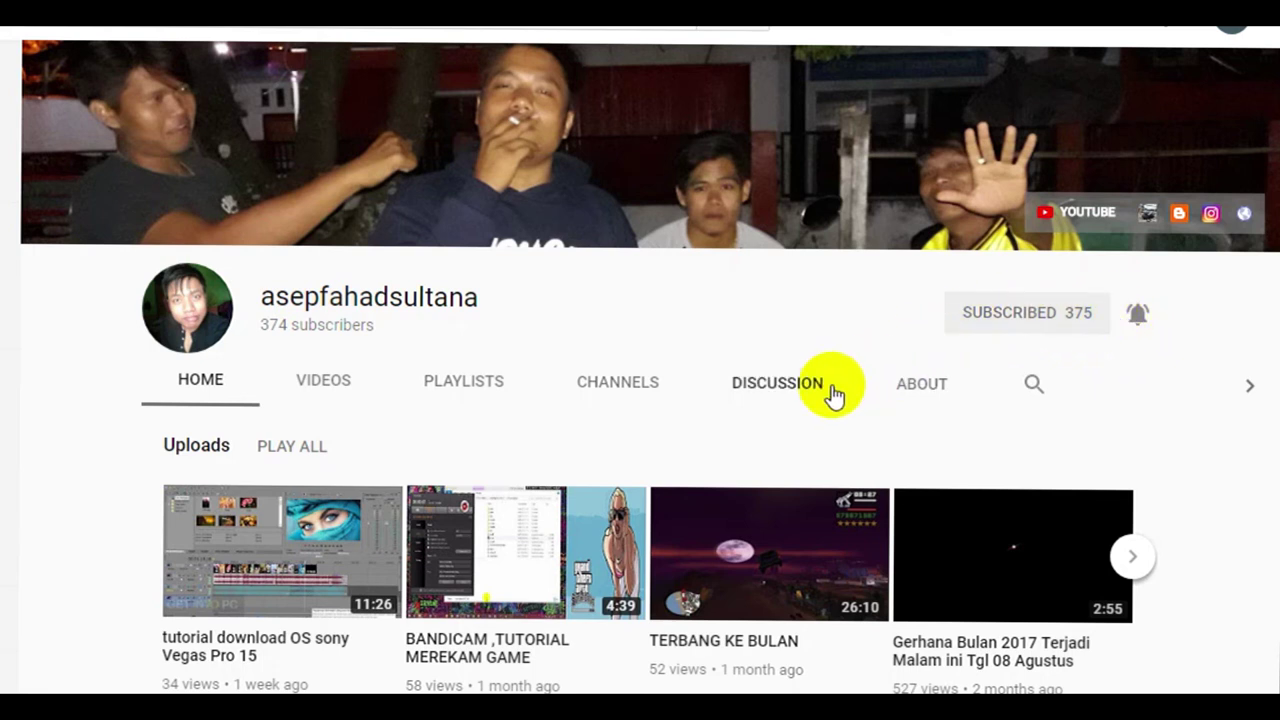
Open the channel's list of uploaded videos and browse through the older uploads
left_click(329, 390)
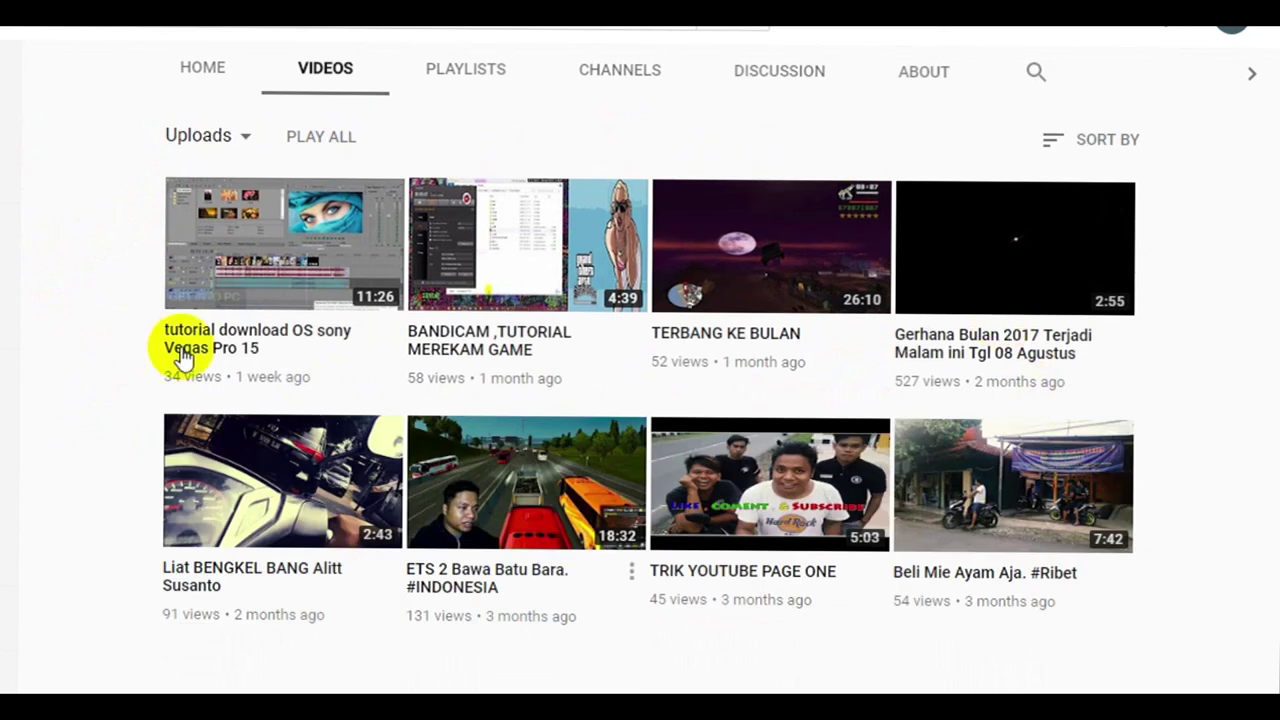
scroll(471, 357, "down", 1)
scroll(405, 360, "down", 5)
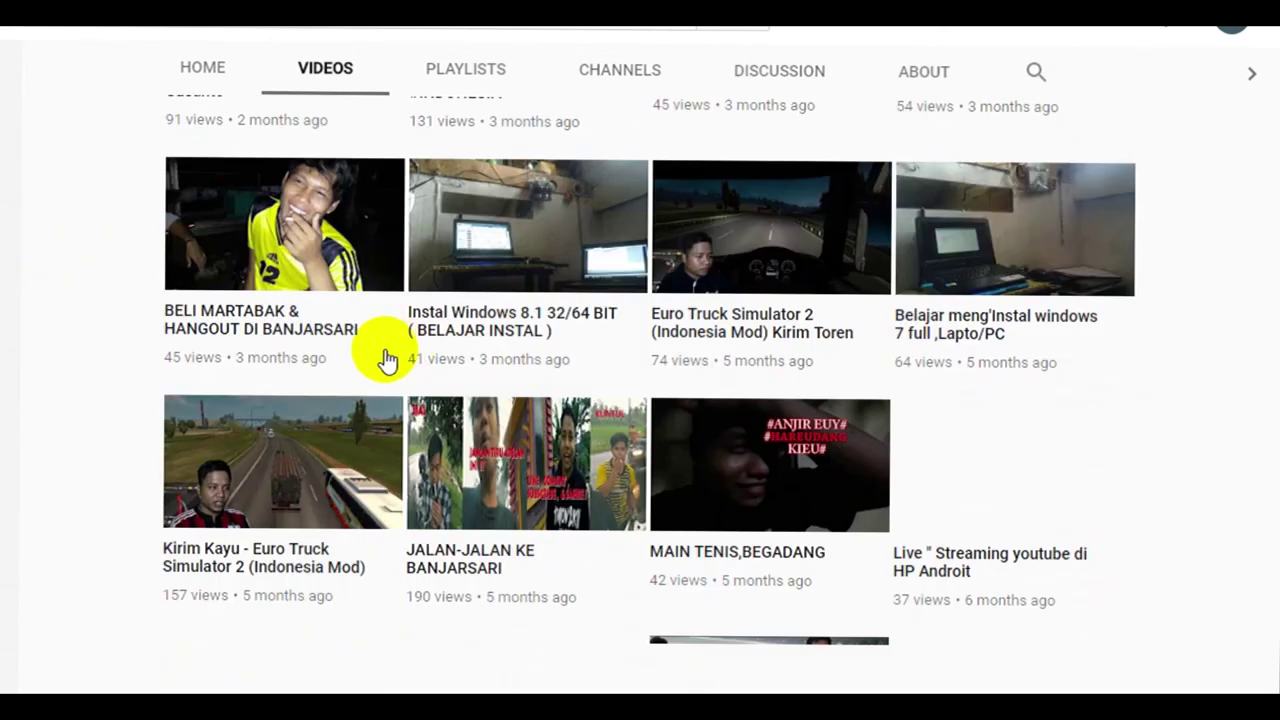